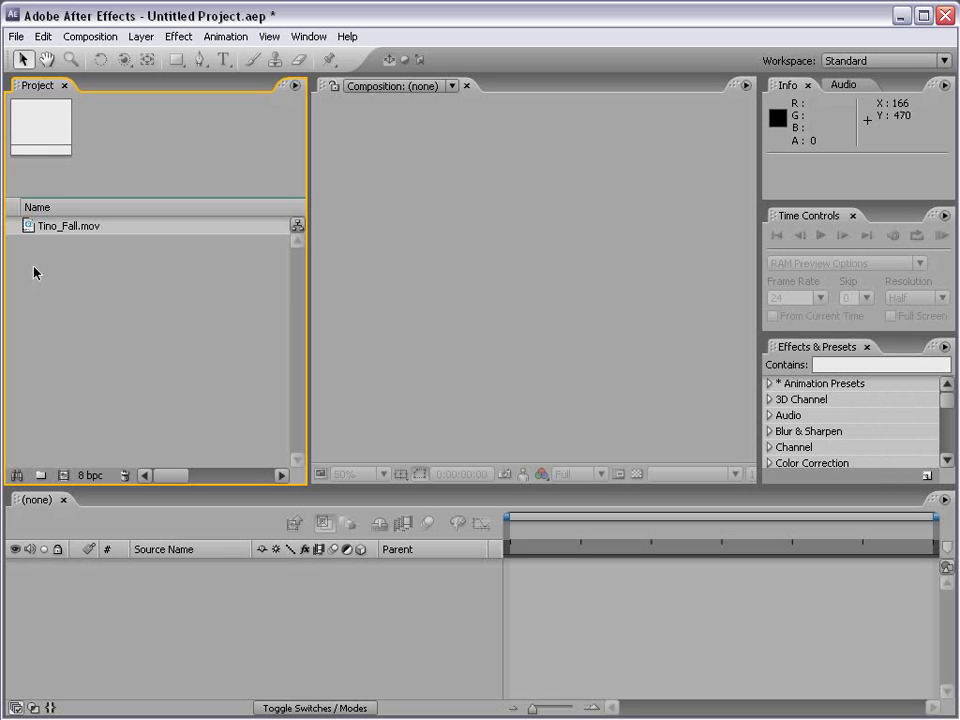
- Create a composition from the Tino_Fall.mov footage and move the current time to 0:00:02:04
left_click(27, 226)
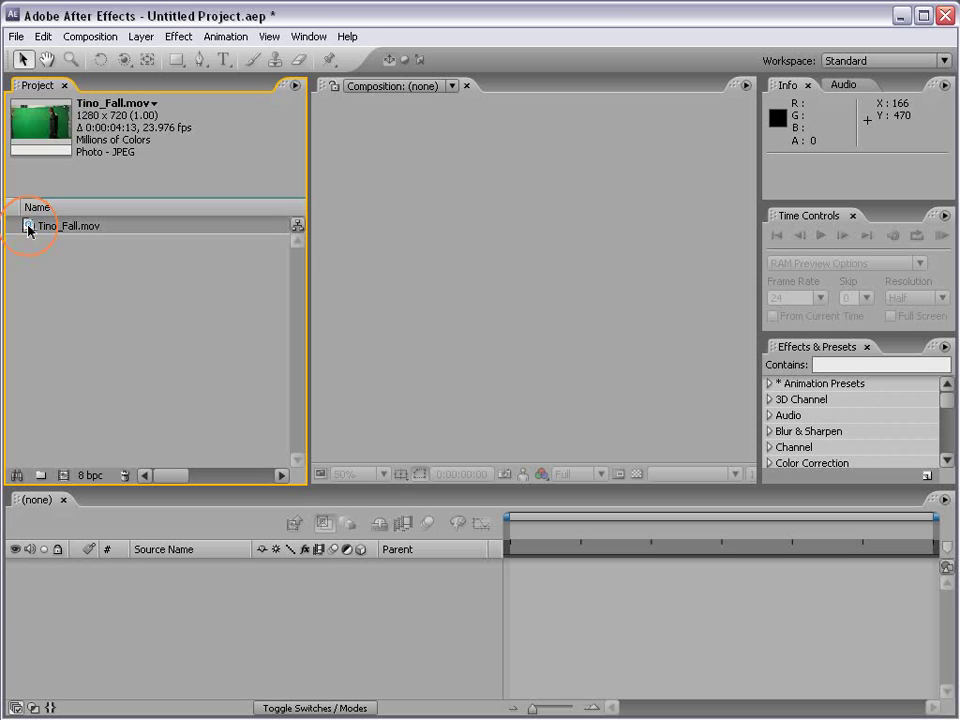
left_click_drag(27, 226, 501, 289)
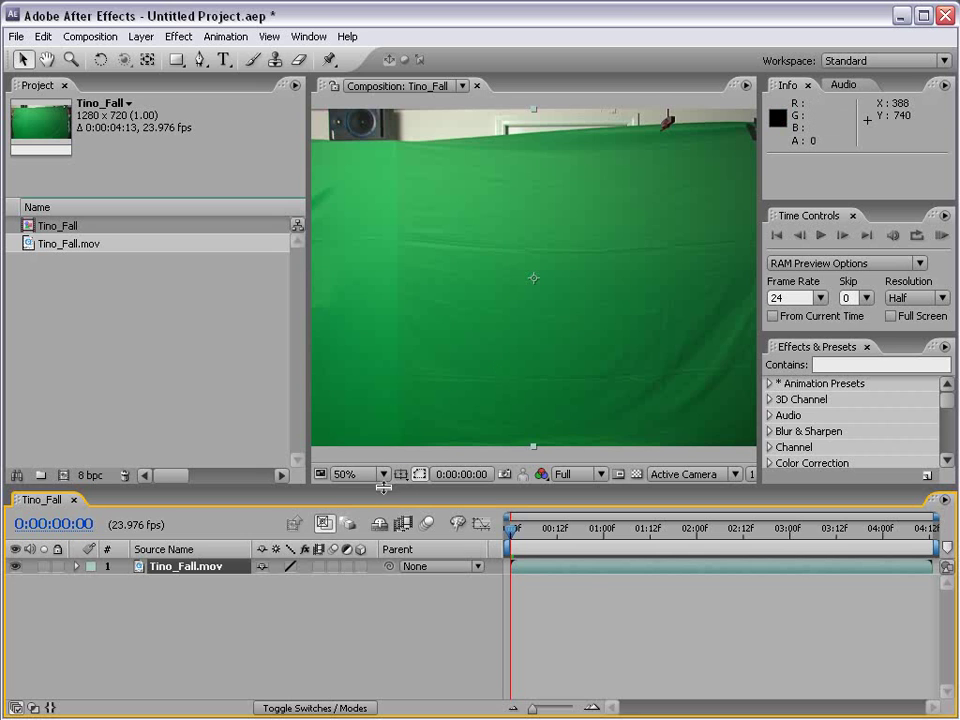
left_click_drag(386, 486, 381, 420)
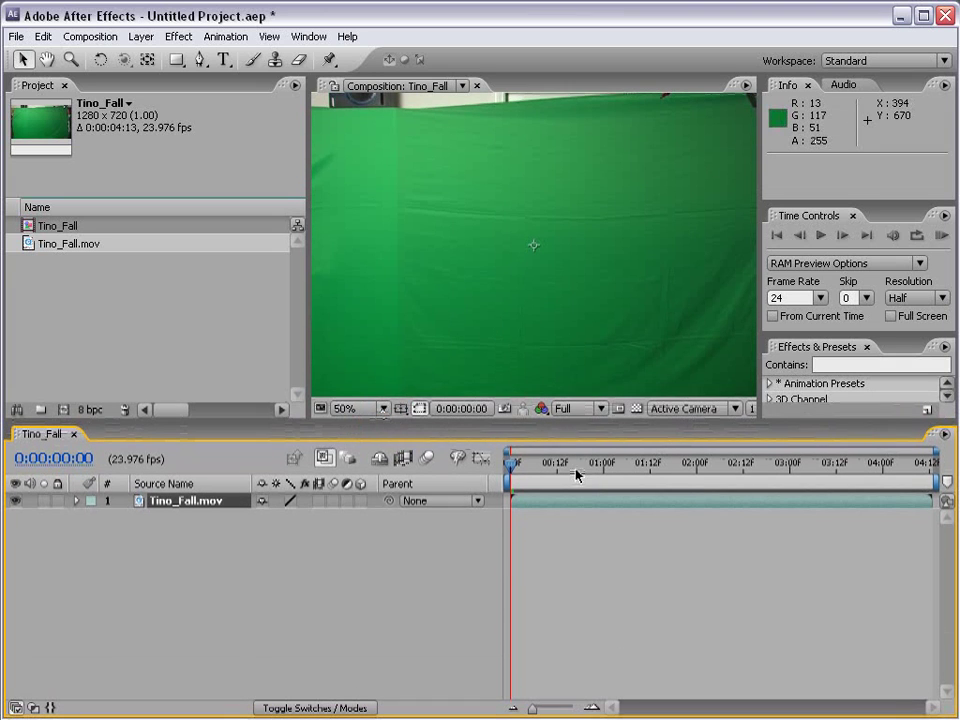
left_click_drag(590, 465, 712, 468)
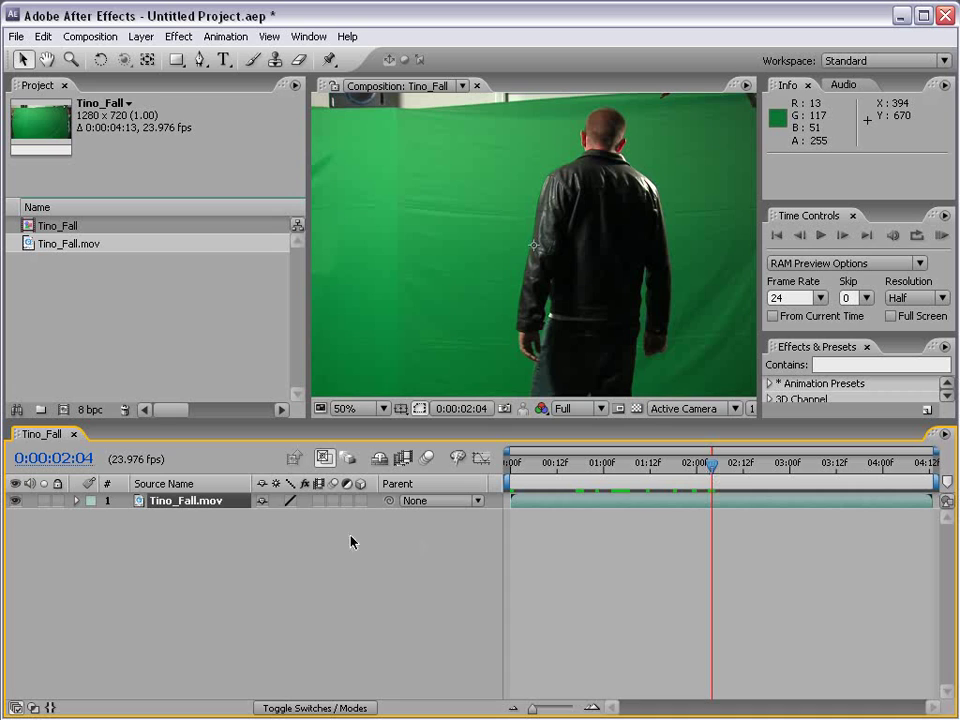
- Reveal the Tino_Fall.mov layer's Transform properties and enable an expression on Position
left_click(76, 502)
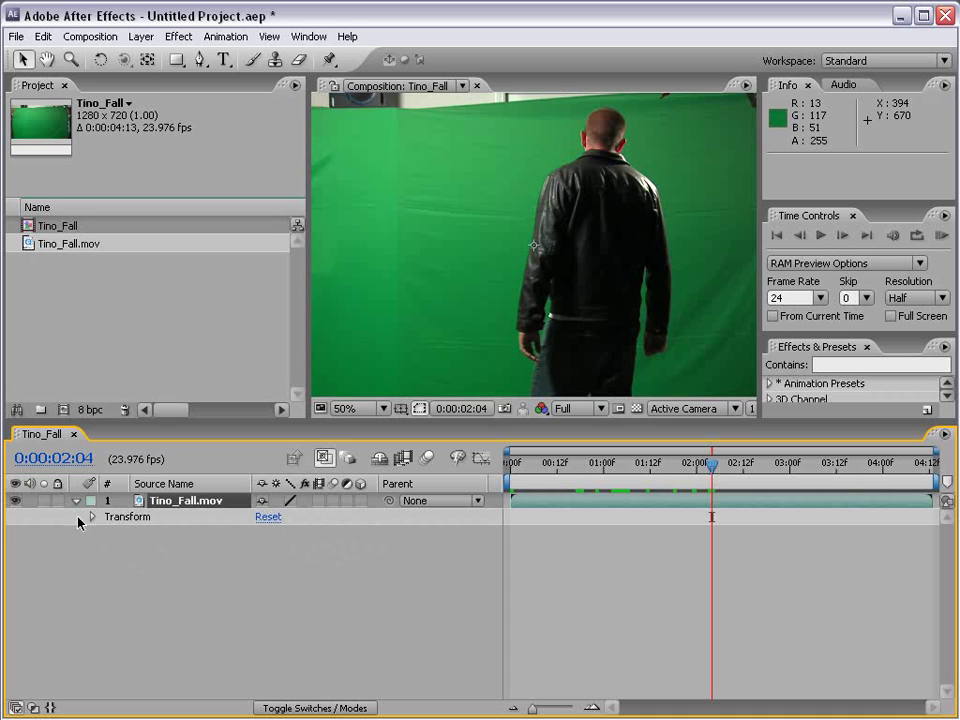
left_click(92, 517)
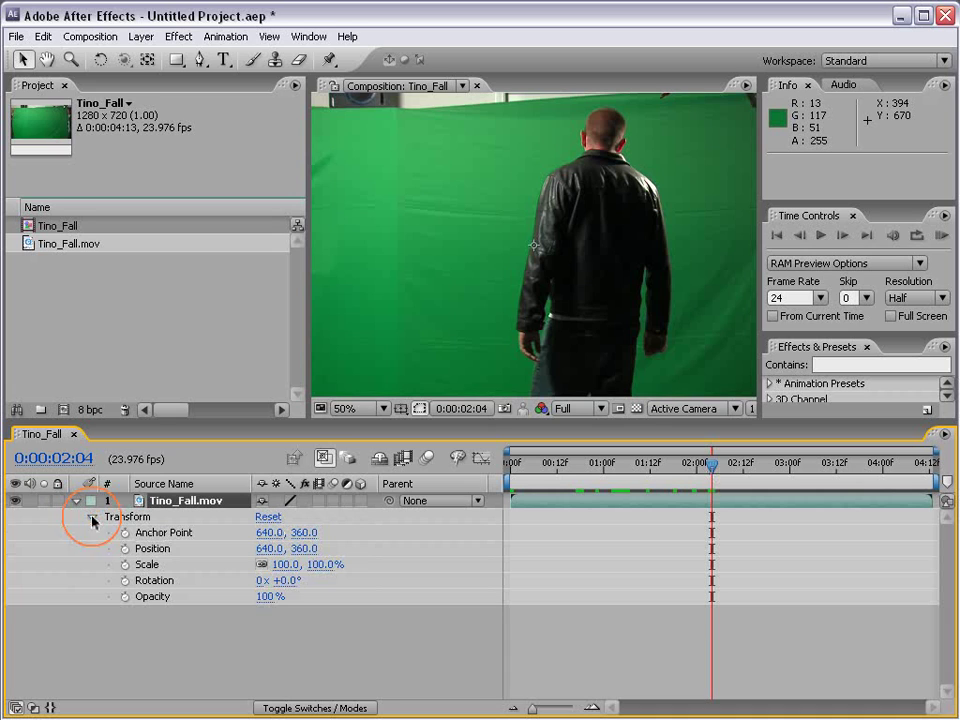
left_click(156, 550)
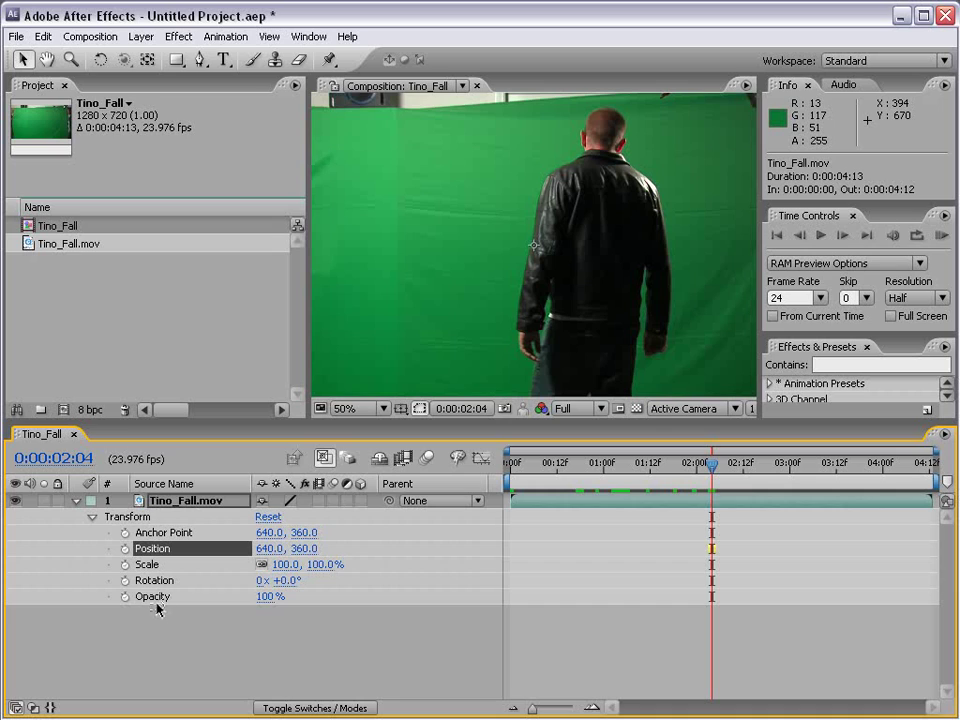
left_click(125, 548, "alt")
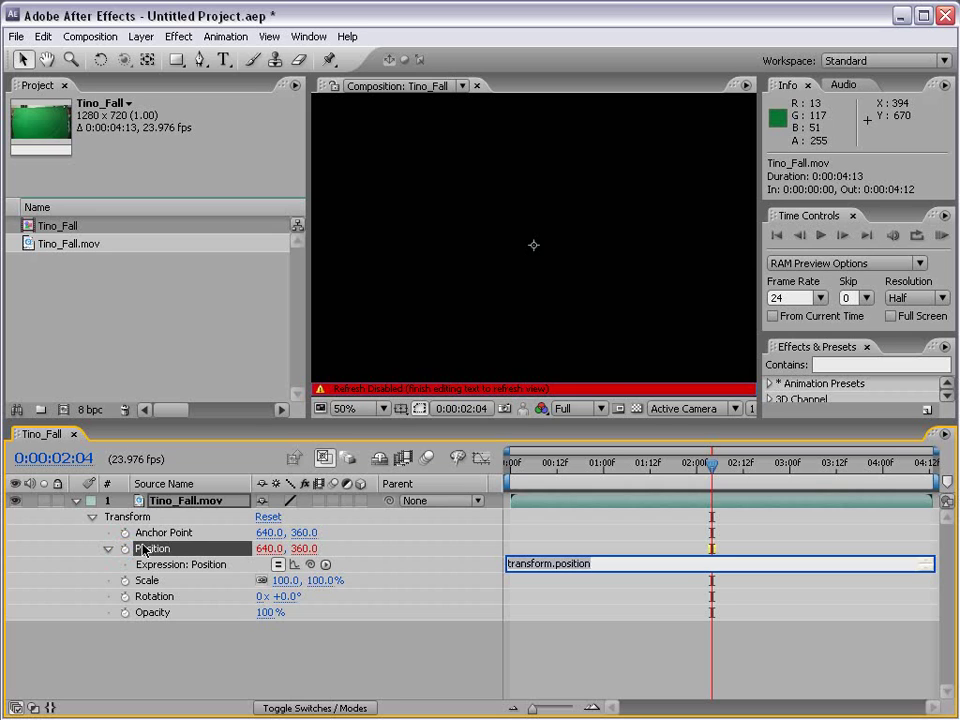
- Delete the default transform.position text from the Position expression
left_click_drag(607, 564, 510, 565)
left_click(594, 566)
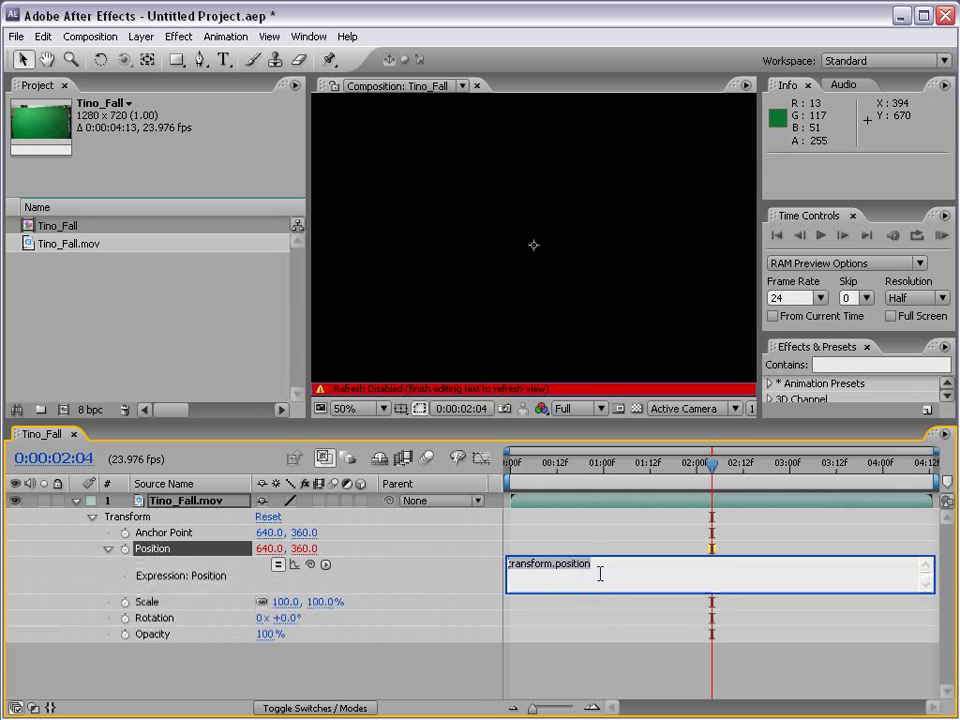
left_click_drag(594, 566, 508, 566)
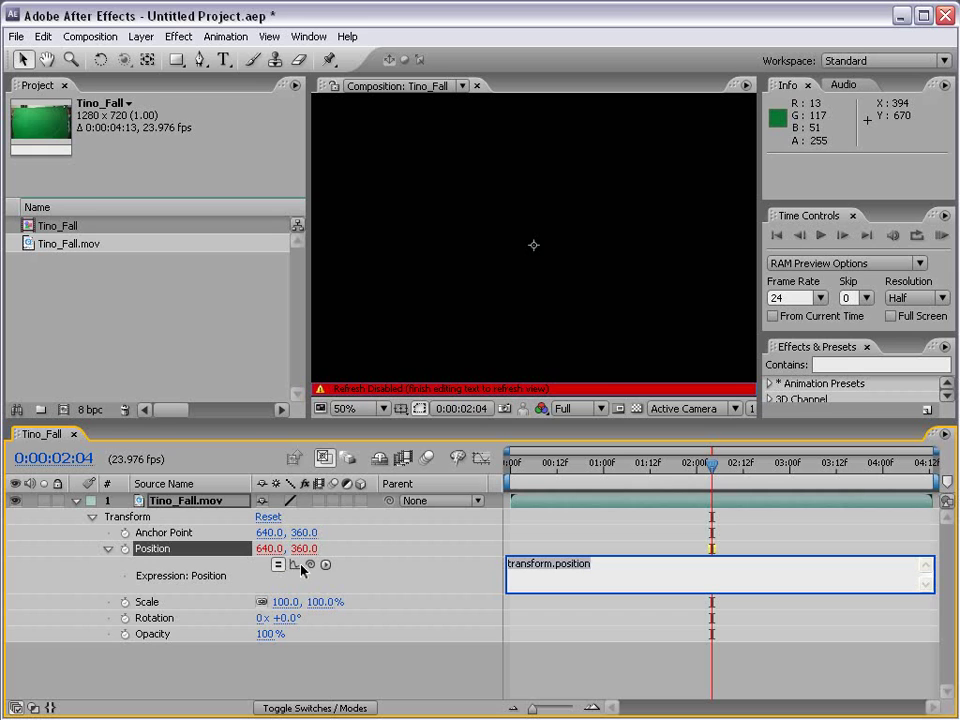
left_click(597, 565)
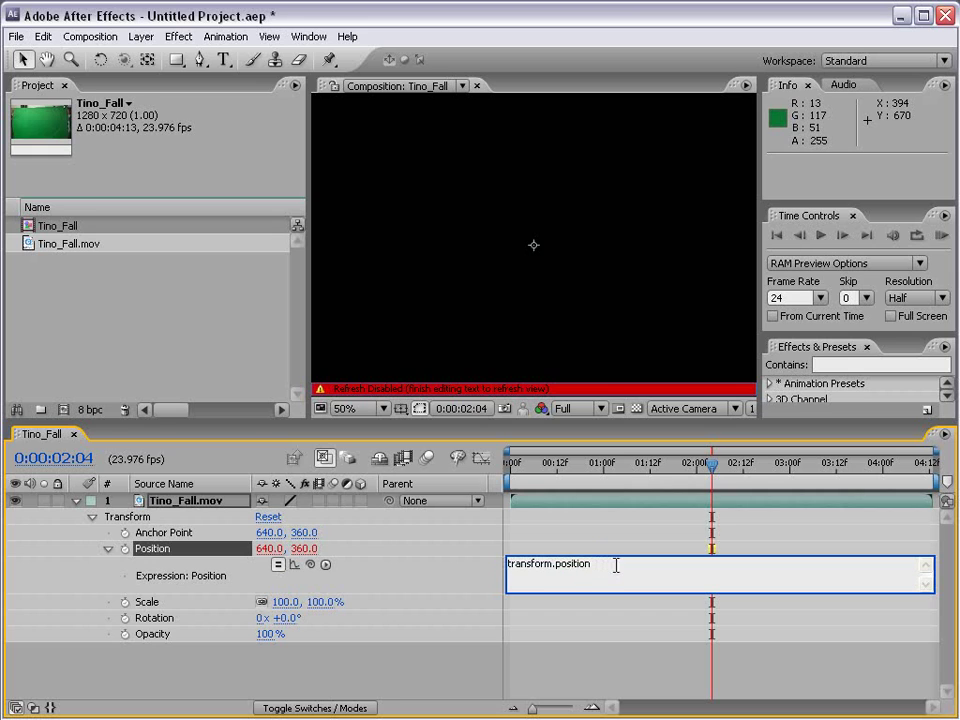
left_click_drag(614, 565, 486, 567)
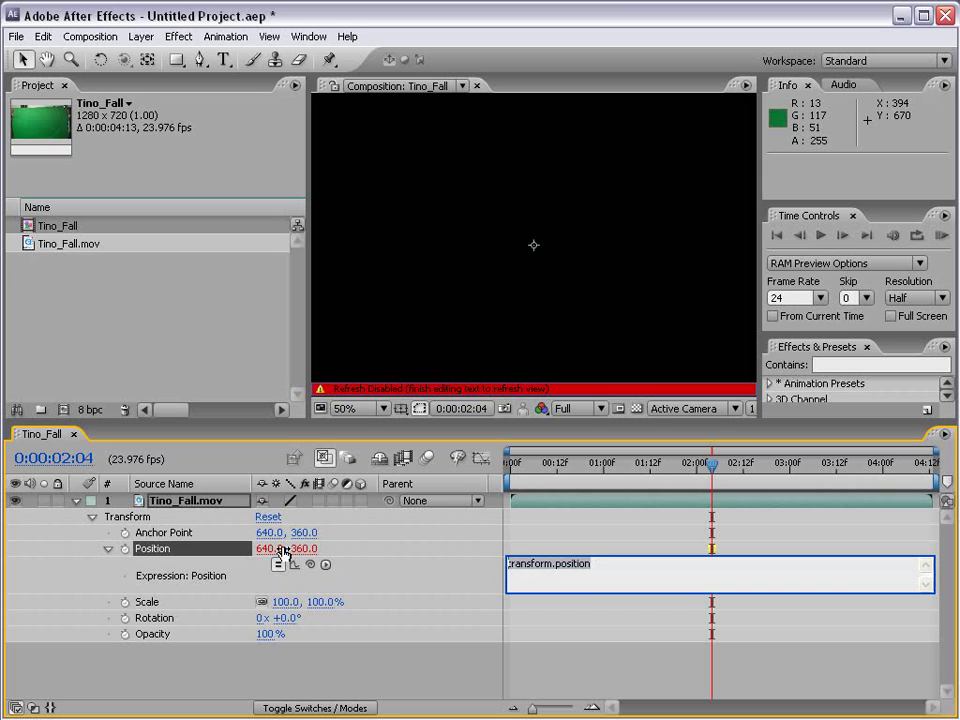
left_click(604, 566)
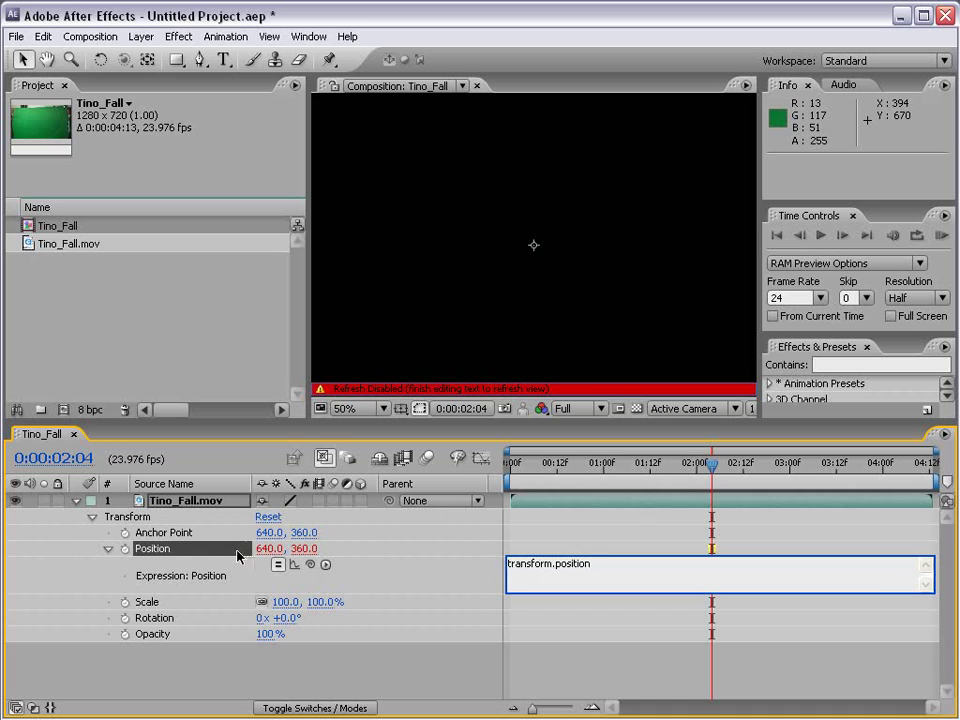
left_click_drag(632, 568, 452, 561)
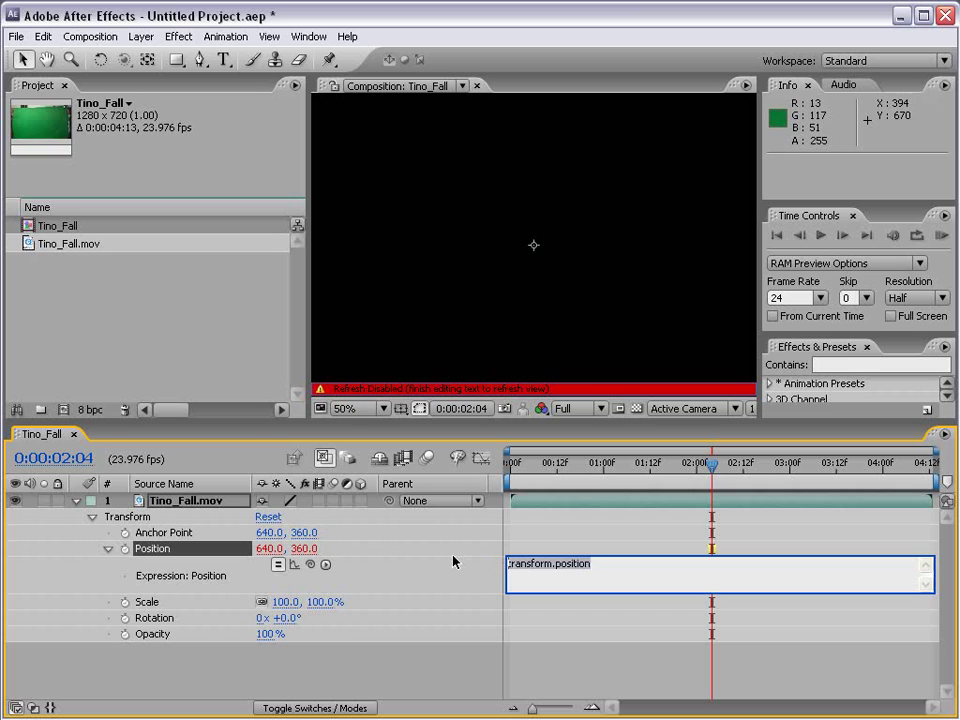
key("BackSpace")
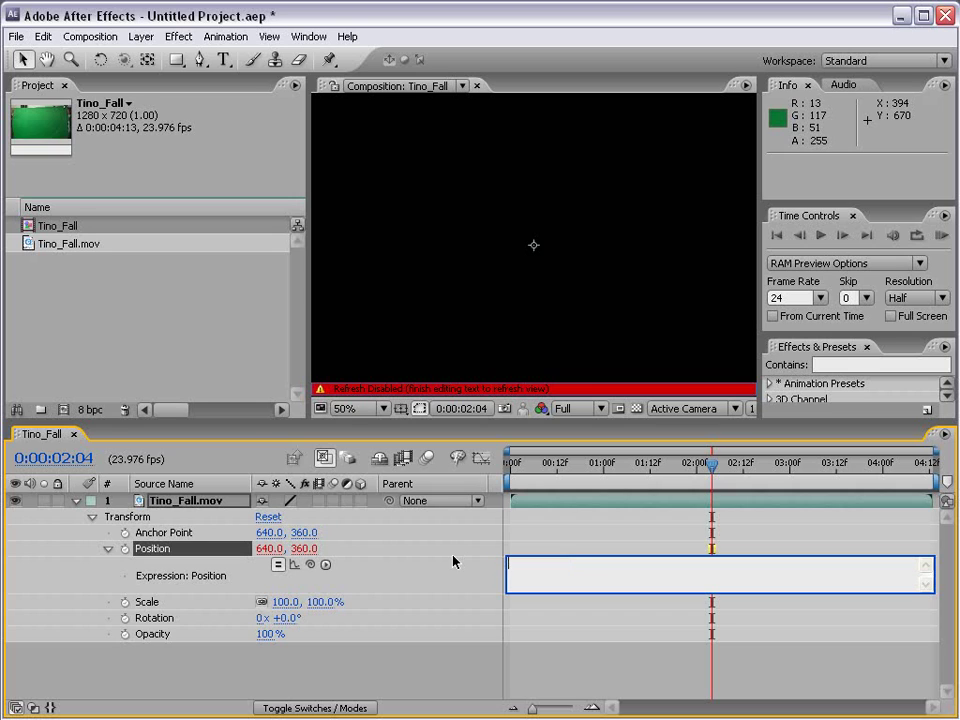
left_click(549, 566)
left_click(325, 566)
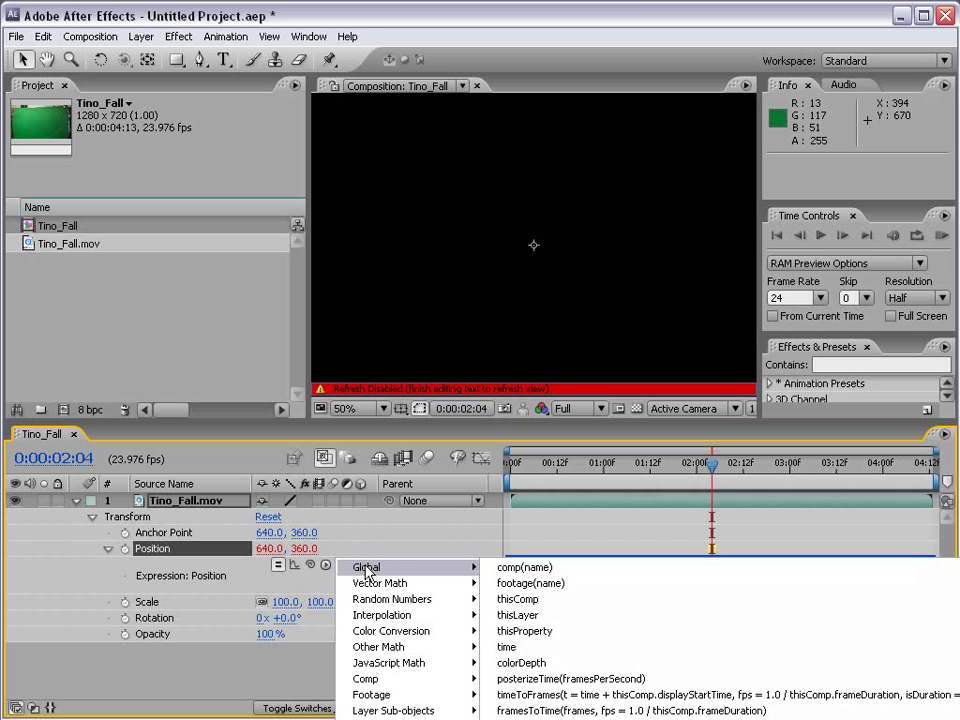
mouse_move(378, 603)
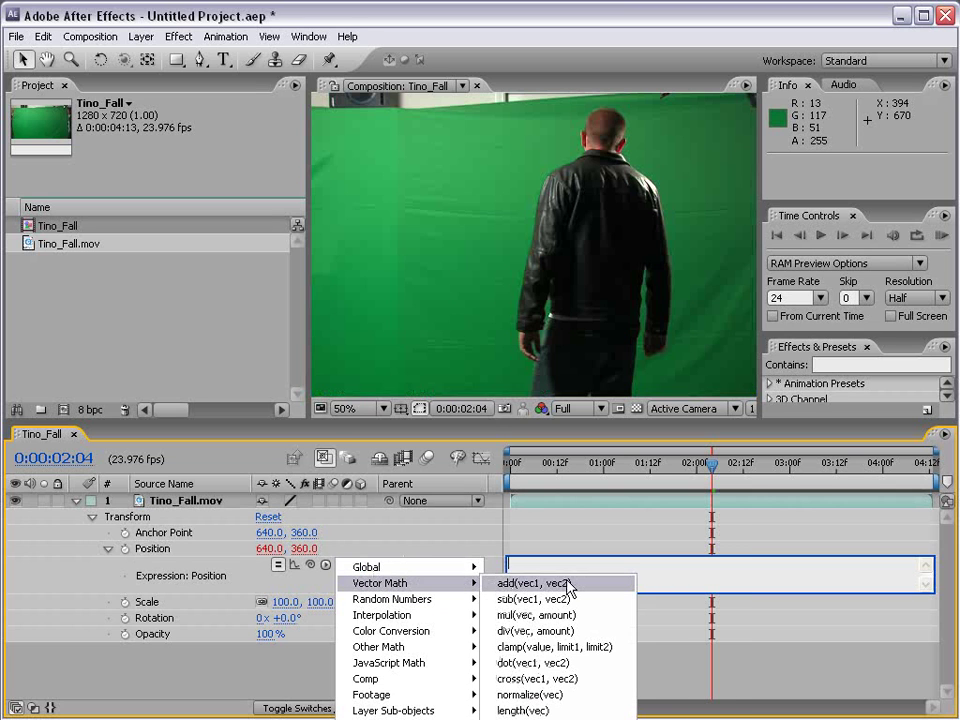
left_click(677, 575)
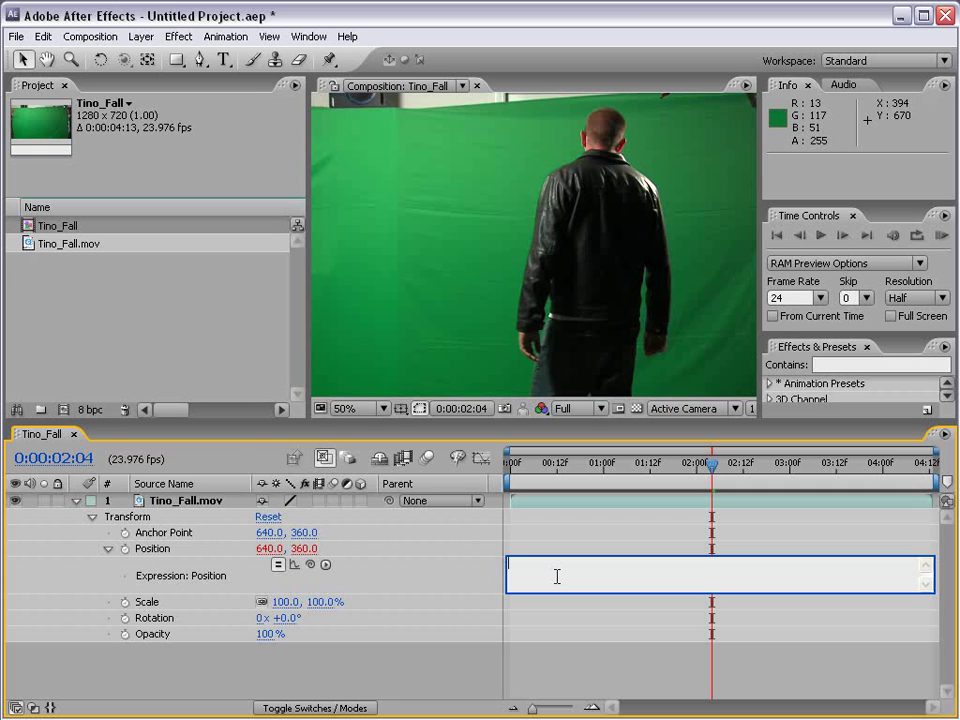
- Write the expression wiggle(10,25) for the layer's Position and apply it
type("wiggle(12,25)")
mouse_move(551, 564)
left_mouse_down()
mouse_move(540, 565)
mouse_move(556, 564)
left_mouse_up()
left_click(578, 562)
left_click(587, 564)
double_click(545, 564)
left_click_drag(567, 564, 557, 564)
double_click(541, 564)
type("10")
left_click(553, 550)
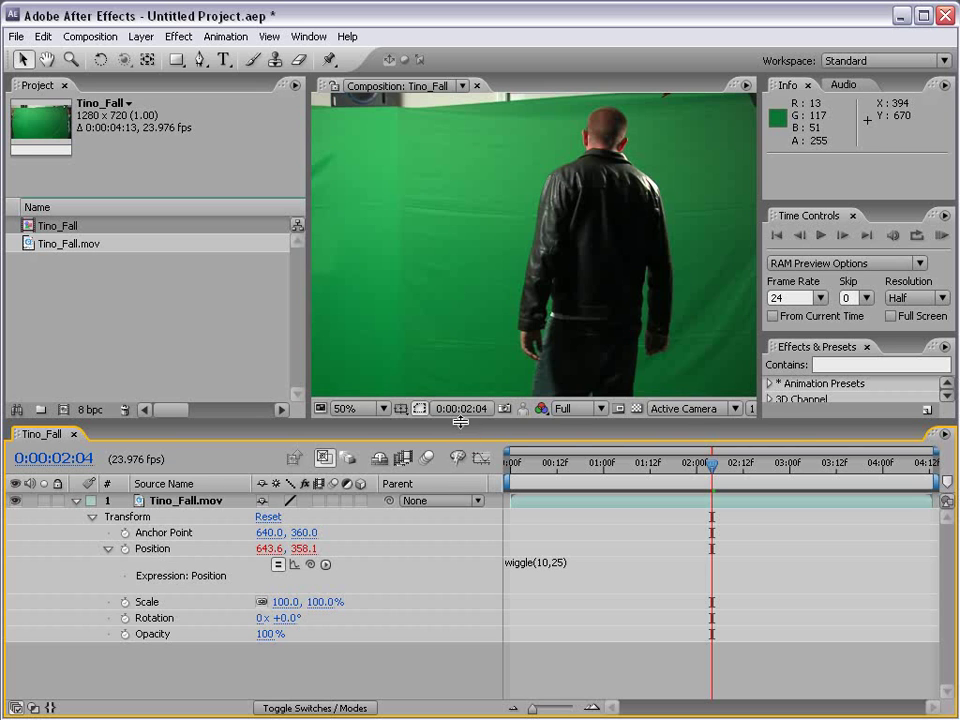
- Run a RAM preview of the camera shake and scrub the timeline to 0:00:02:20
left_click_drag(460, 421, 462, 479)
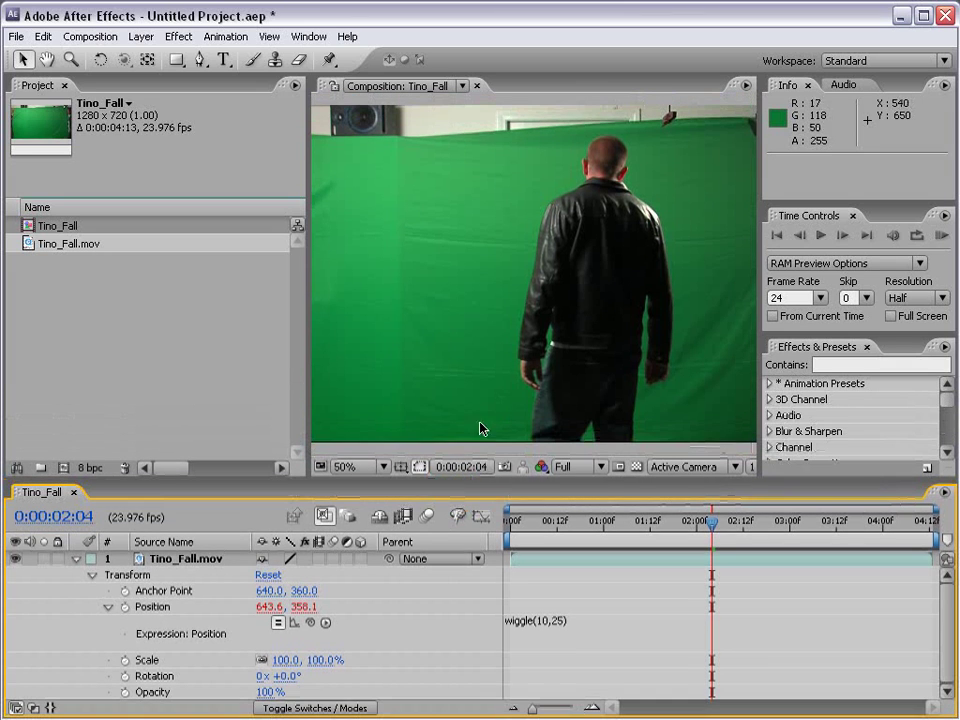
left_click(941, 236)
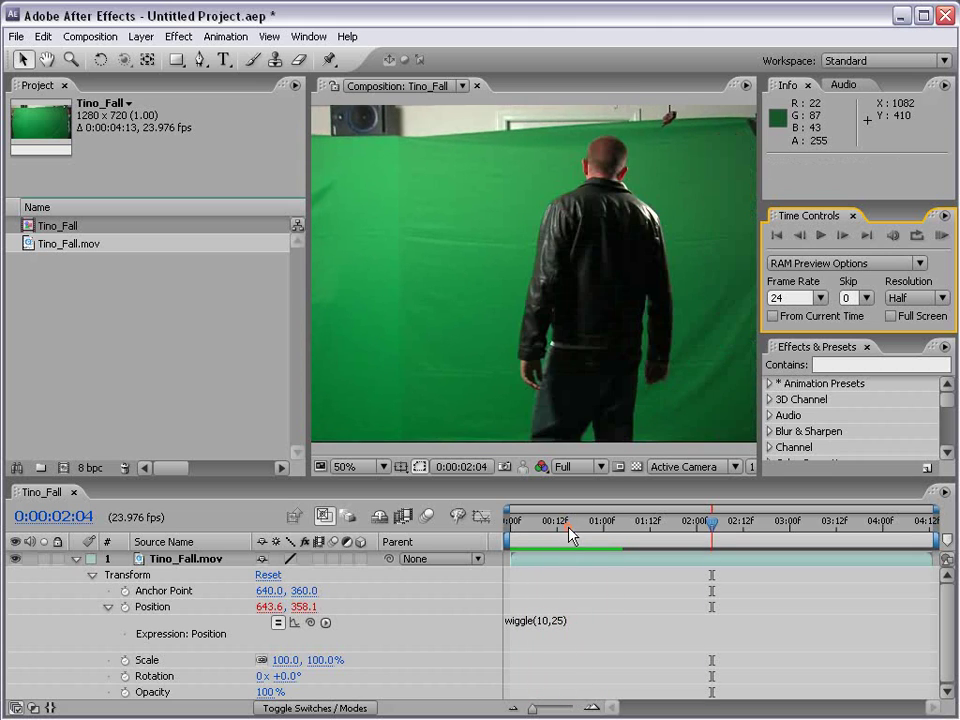
left_click_drag(556, 521, 776, 534)
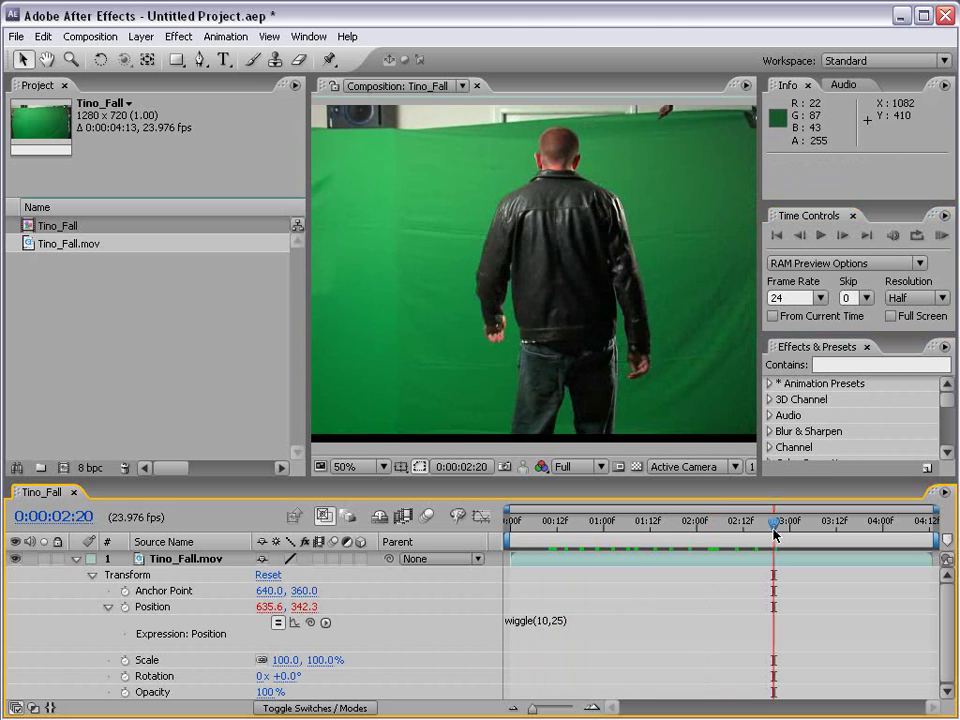
- Change the Position expression to wiggle(25,50) and preview the shake in RAM
left_click(567, 630)
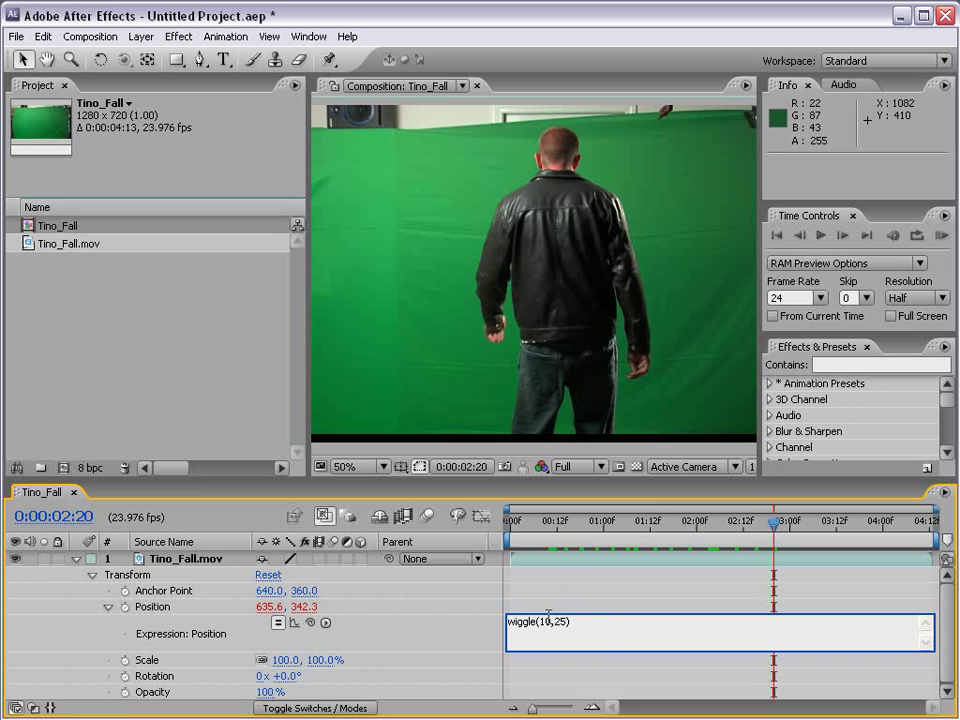
left_click(572, 595)
left_click(547, 625)
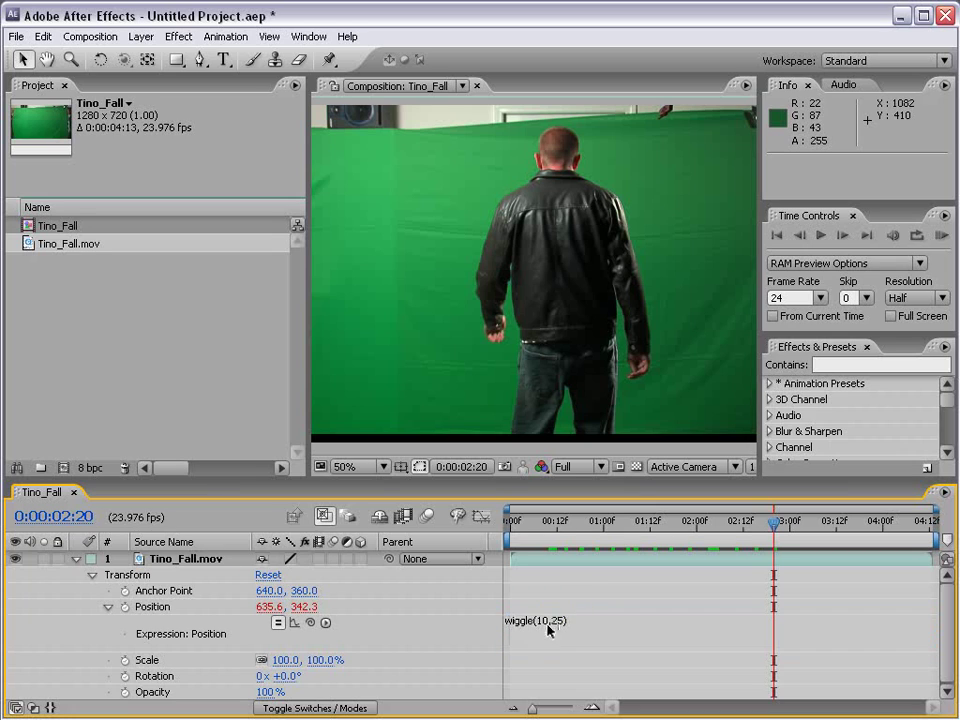
left_click(566, 627)
left_click(553, 621)
double_click(546, 621)
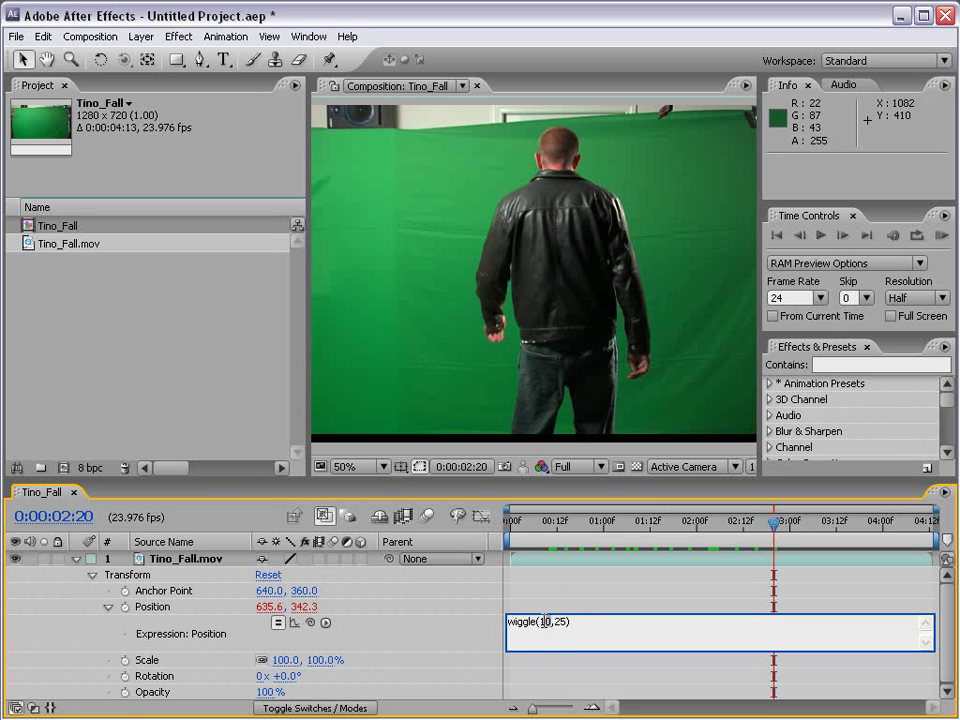
type("25,50")
left_click(942, 236)
left_click(942, 236)
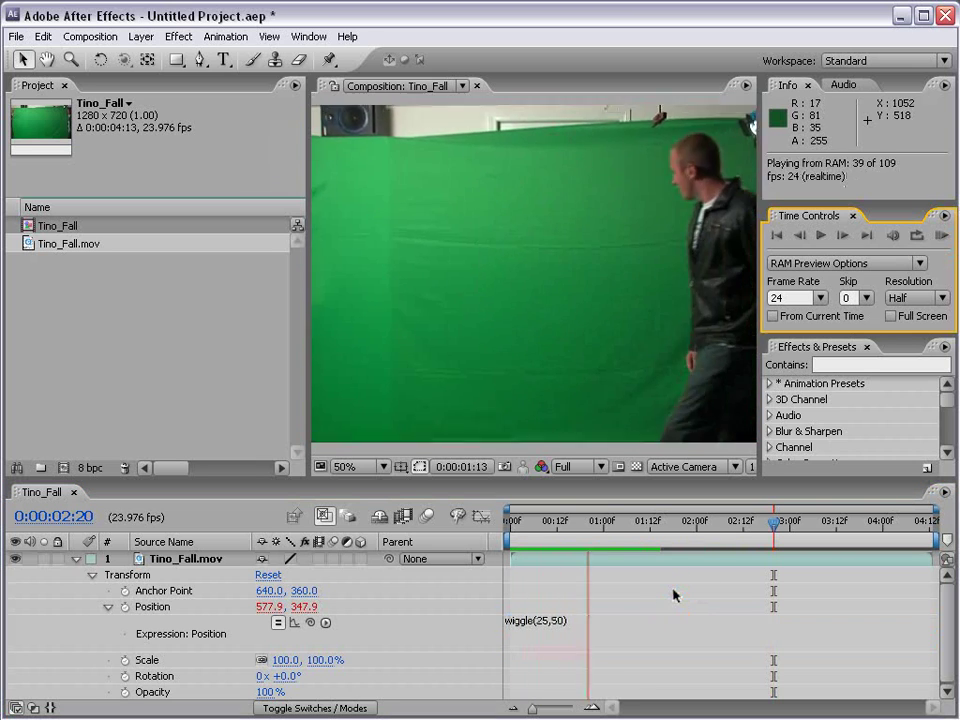
- Change the Position expression to wiggle(.25,250) and run a RAM preview of the slow drift
left_click(564, 623)
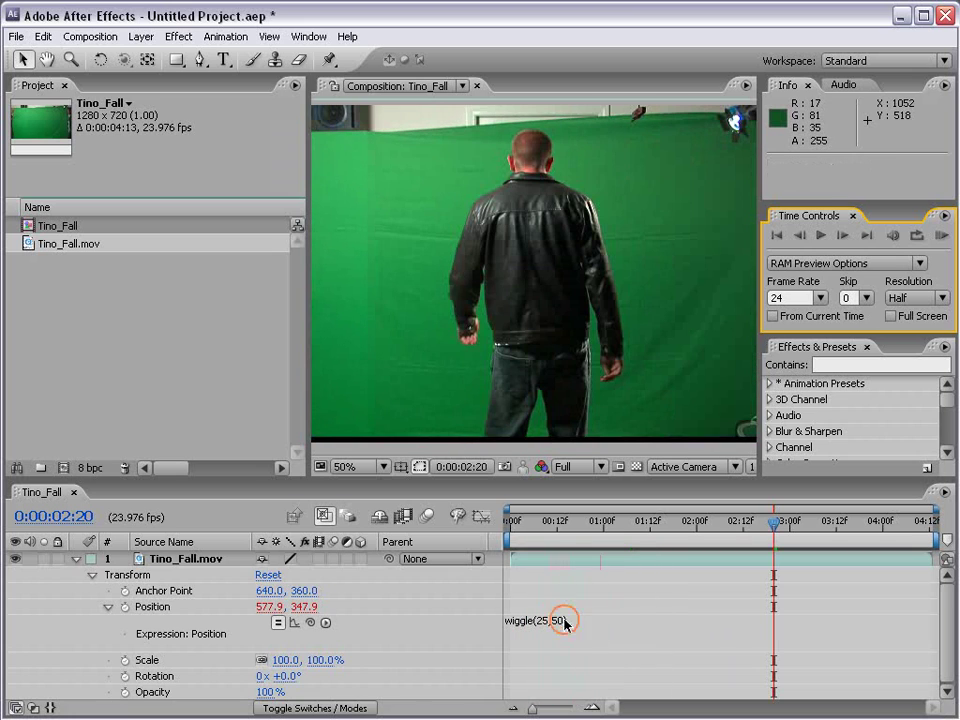
left_click(557, 625)
double_click(546, 622)
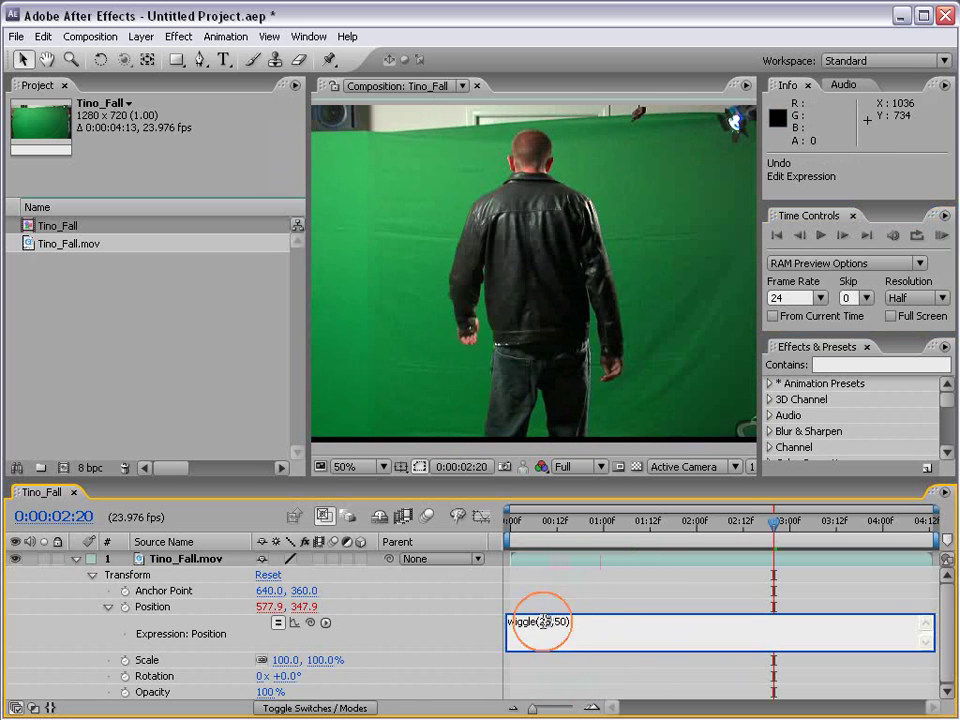
type(".25,")
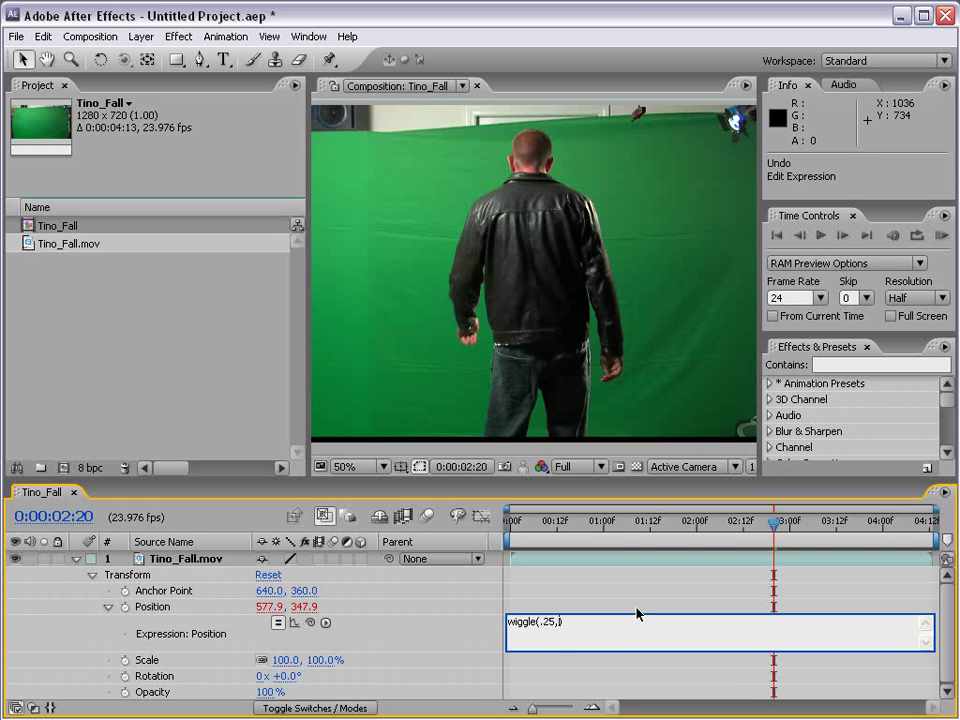
type("250")
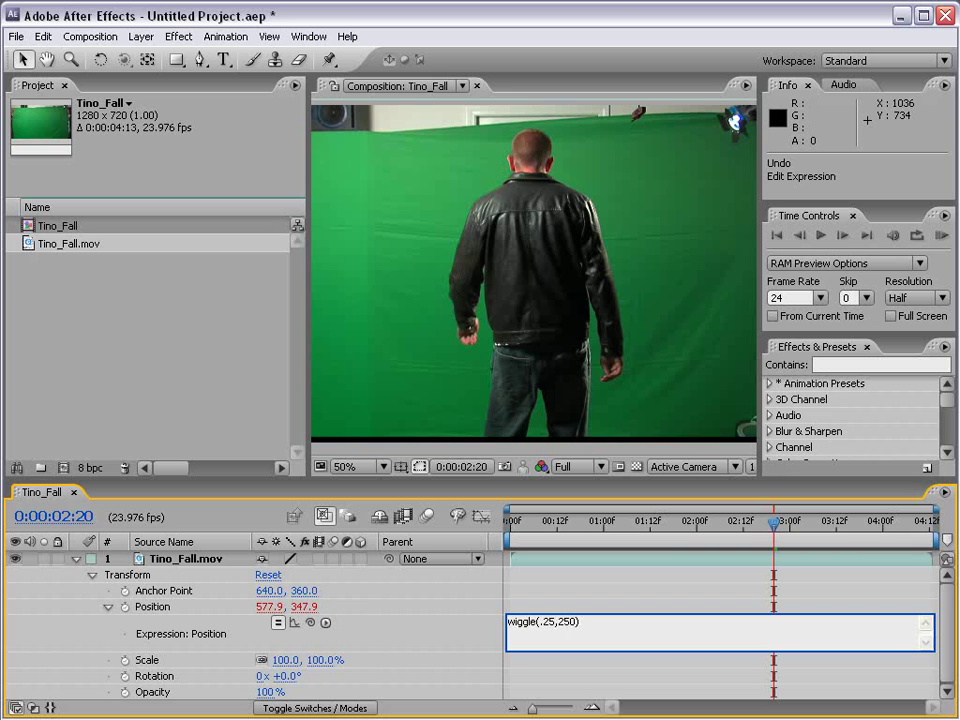
left_click(940, 236)
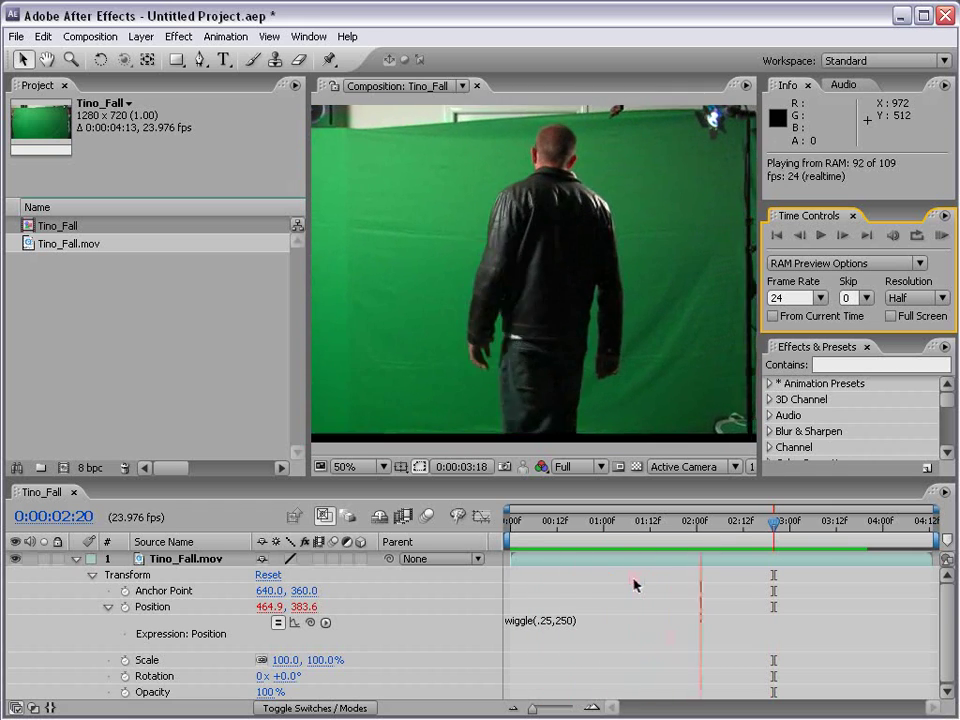
left_click(645, 581)
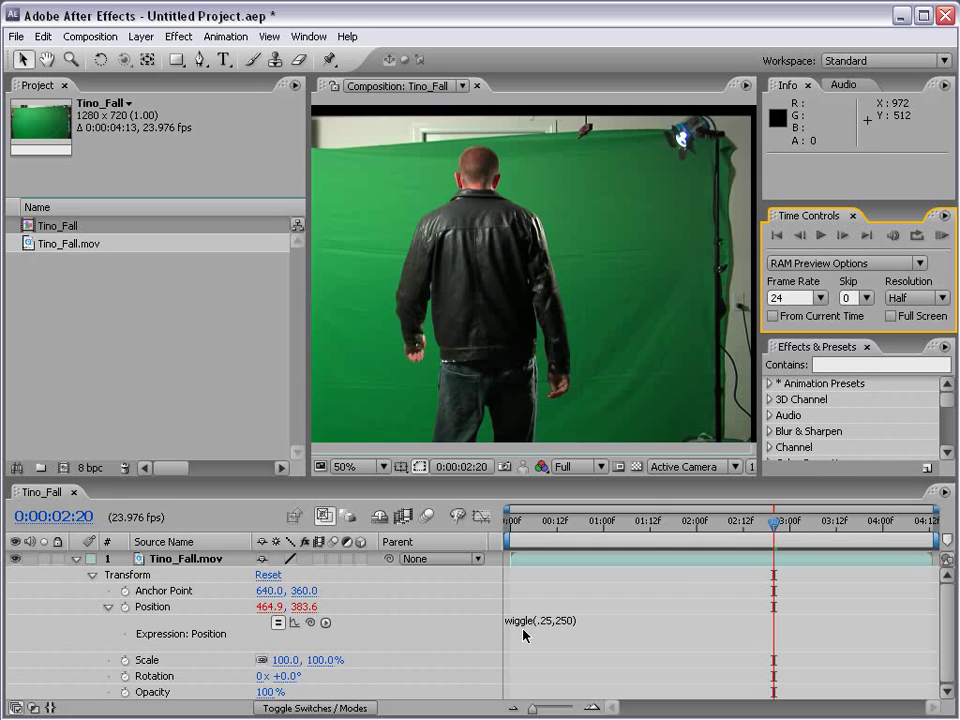
- Change the Position expression to wiggle(5,25) and scrub the timeline to 0:00:03:19 to check the motion
scroll(657, 290, "down", 1)
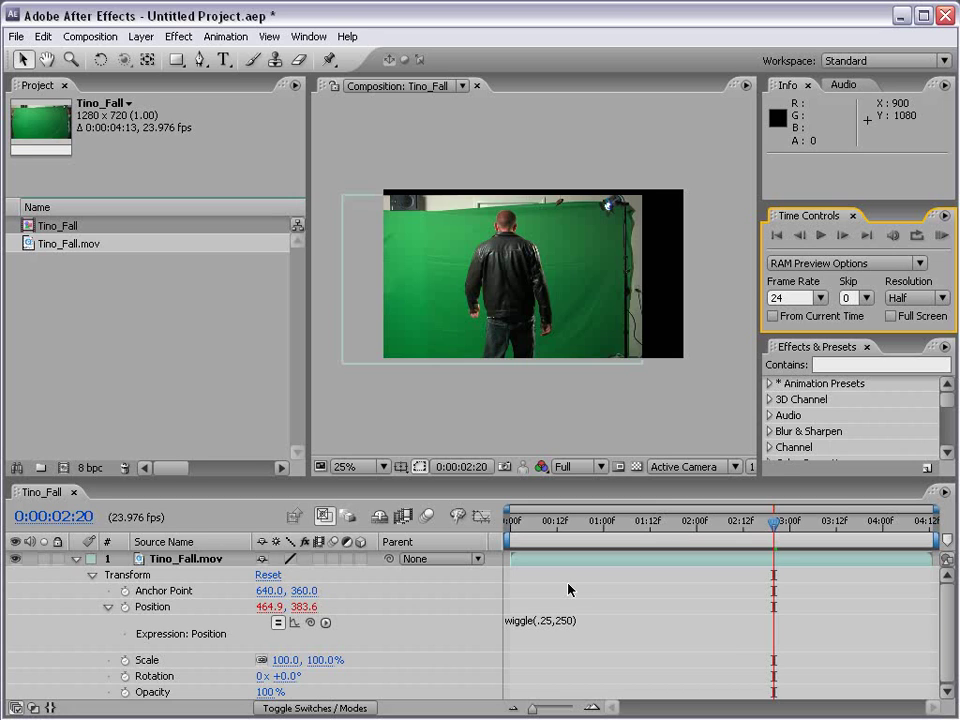
left_click(549, 622)
left_click(549, 627)
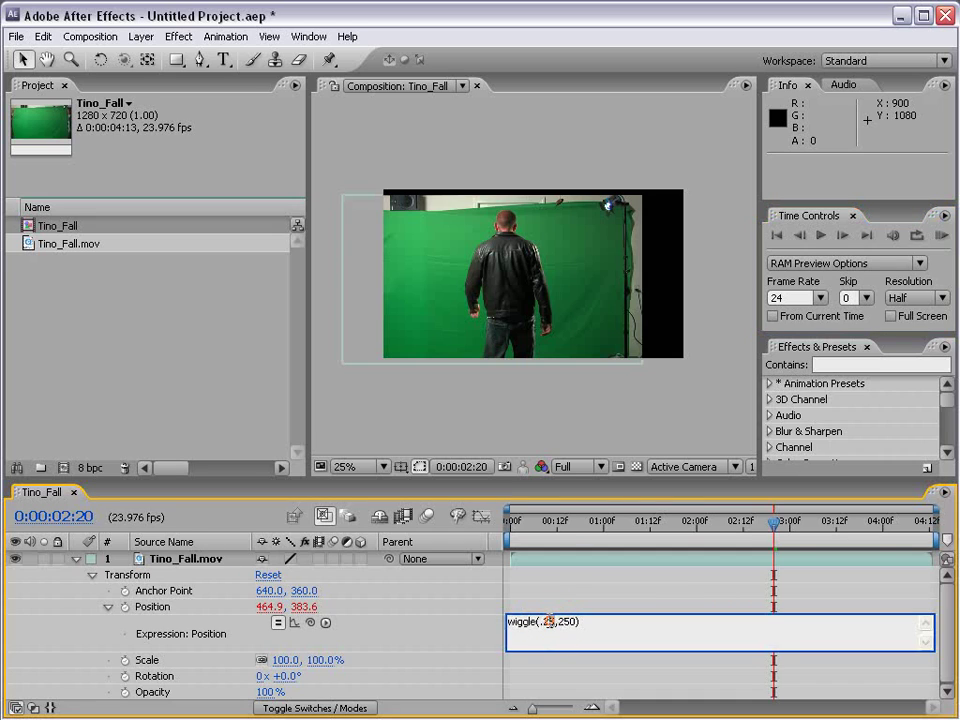
key("BackSpace")
key("BackSpace")
type("5")
key("Right")
key("Right")
key("Right")
key("Right")
left_click(657, 594)
left_click_drag(540, 521, 865, 551)
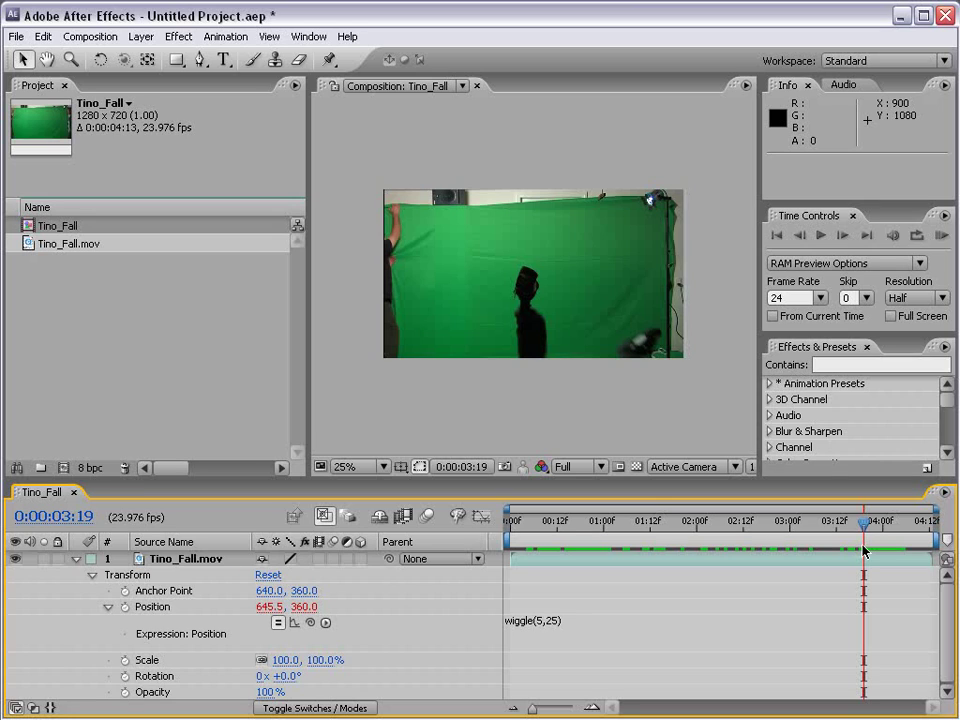
- Add a Slider Control expression effect to the Tino_Fall.mov layer and expand its Slider property
left_click(182, 558)
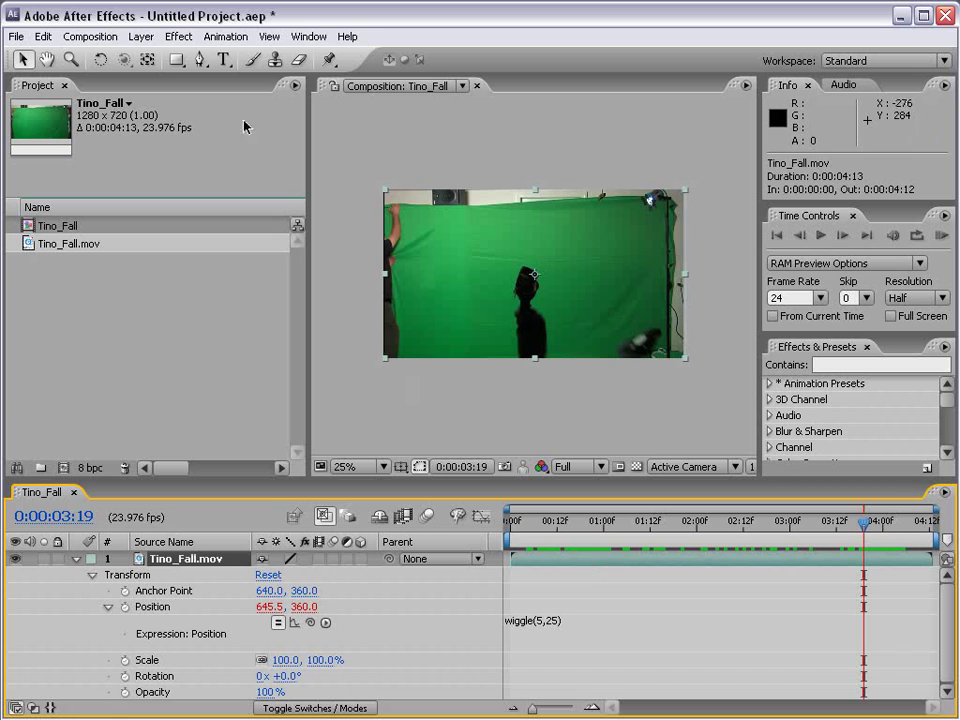
left_click(180, 37)
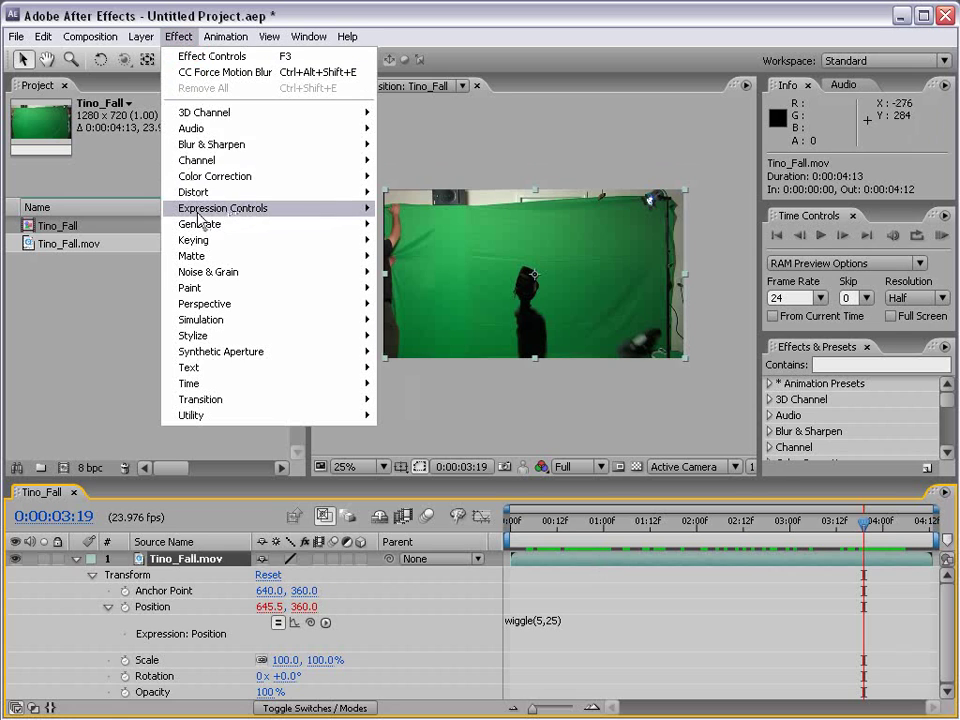
left_click(282, 211)
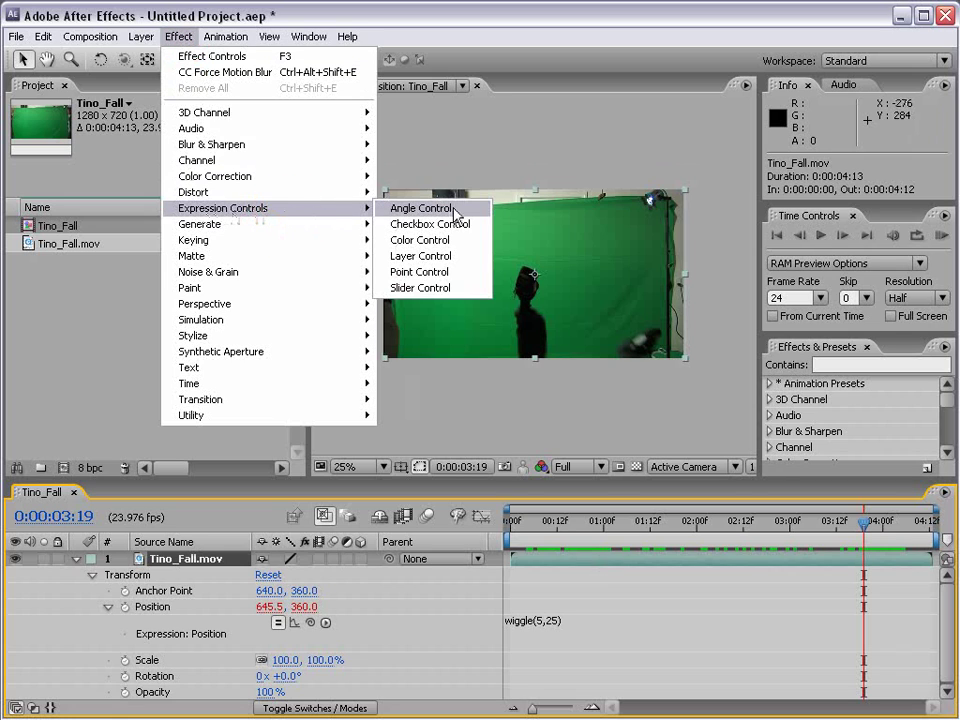
left_click(448, 289)
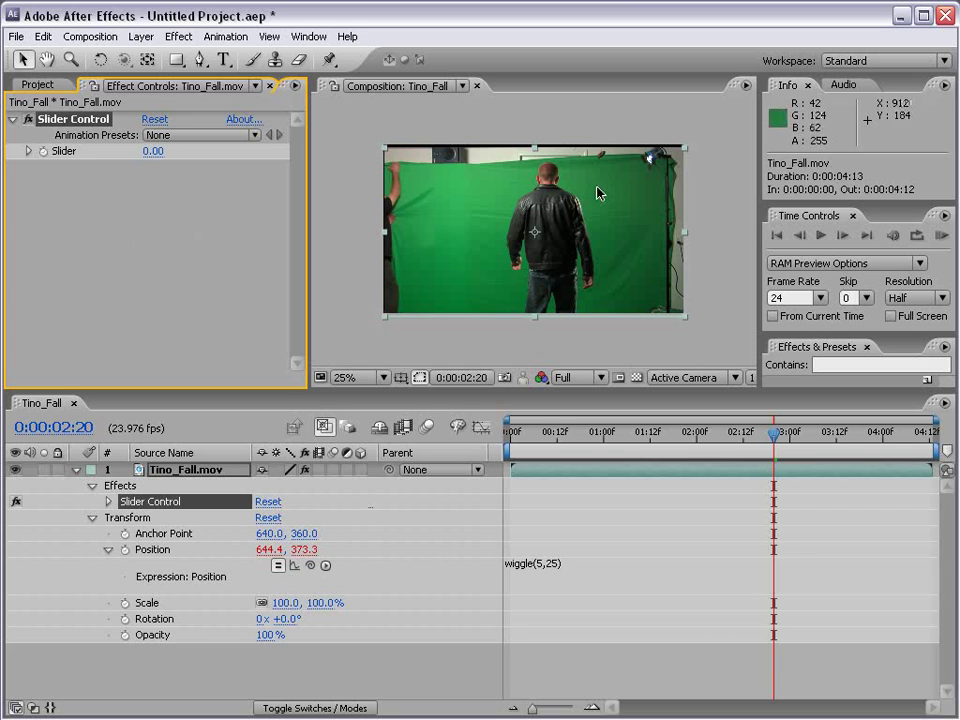
left_click(28, 151)
left_click_drag(58, 178, 34, 186)
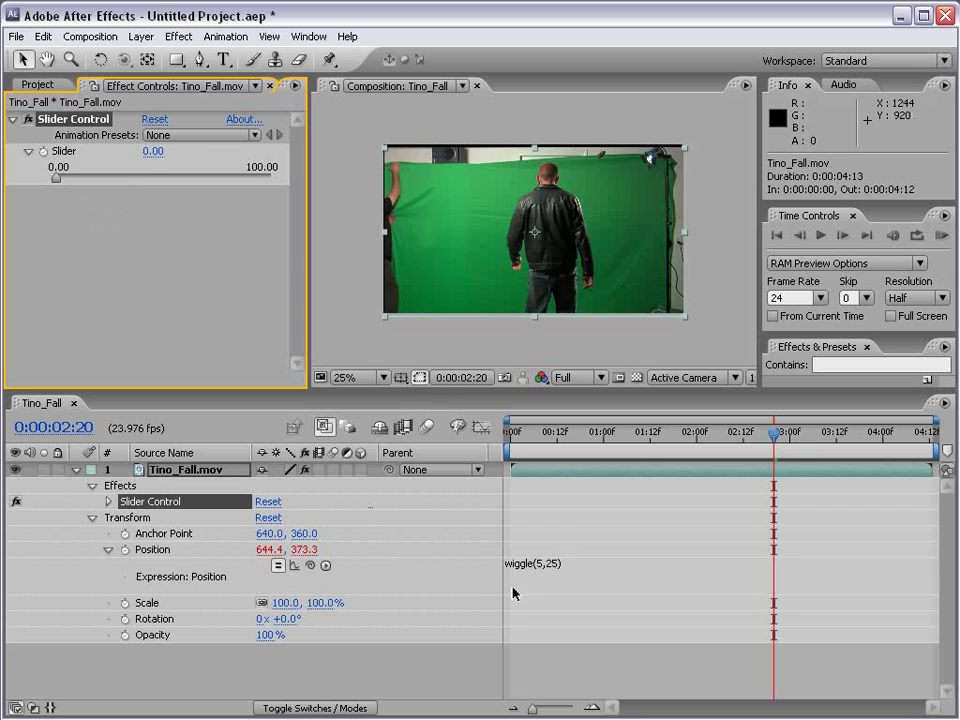
- Replace the amplitude 25 in the Position wiggle expression with a pick-whip link to the Slider property
left_click(551, 566)
left_click(551, 566)
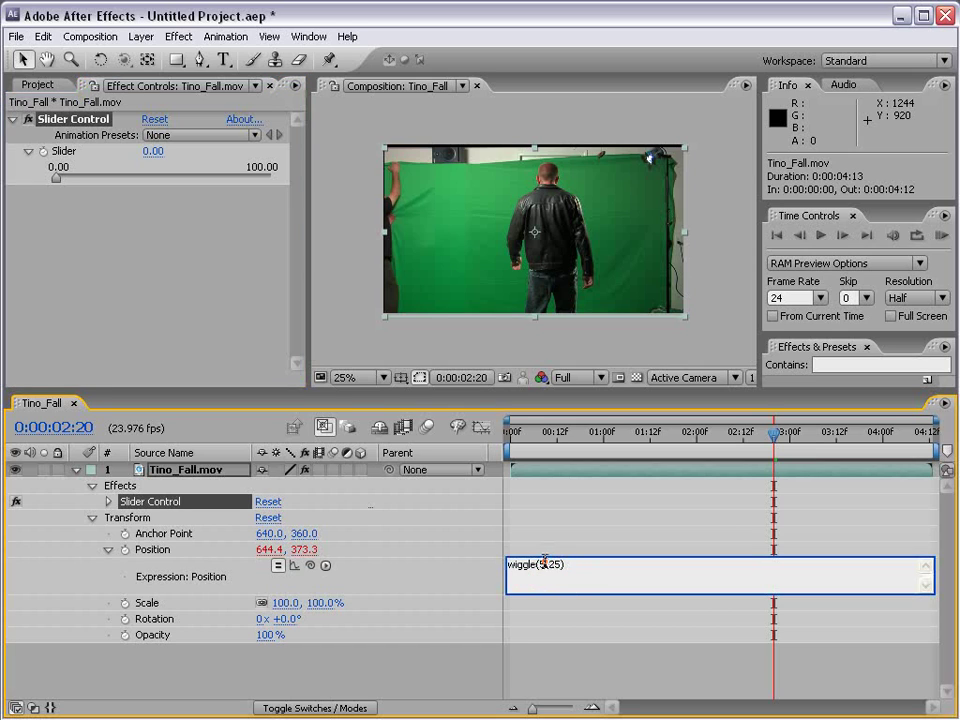
left_click(552, 563)
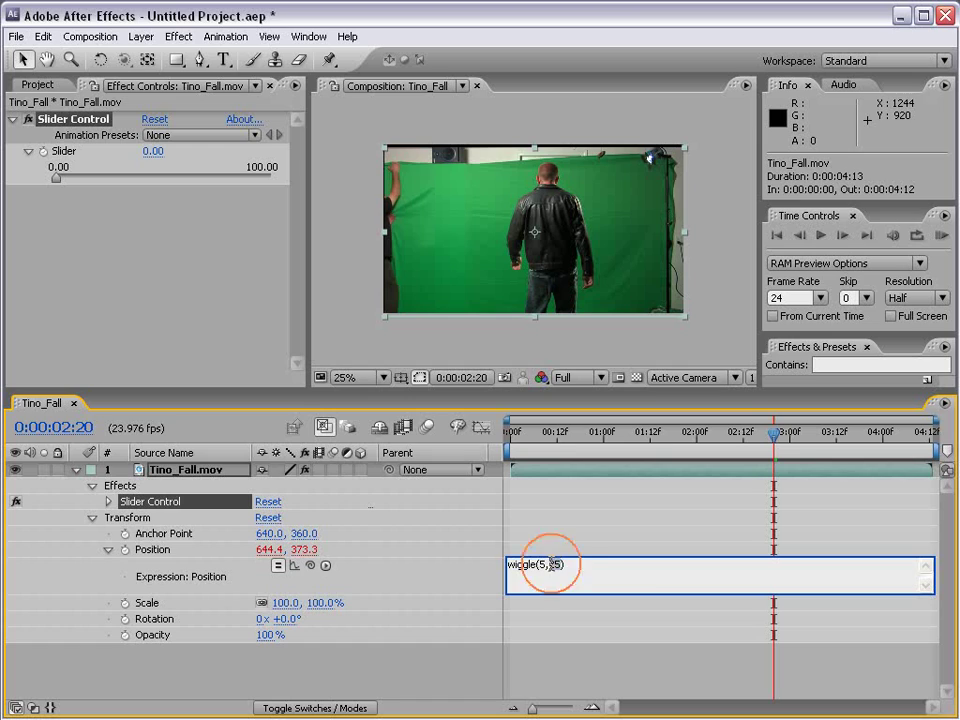
double_click(552, 564)
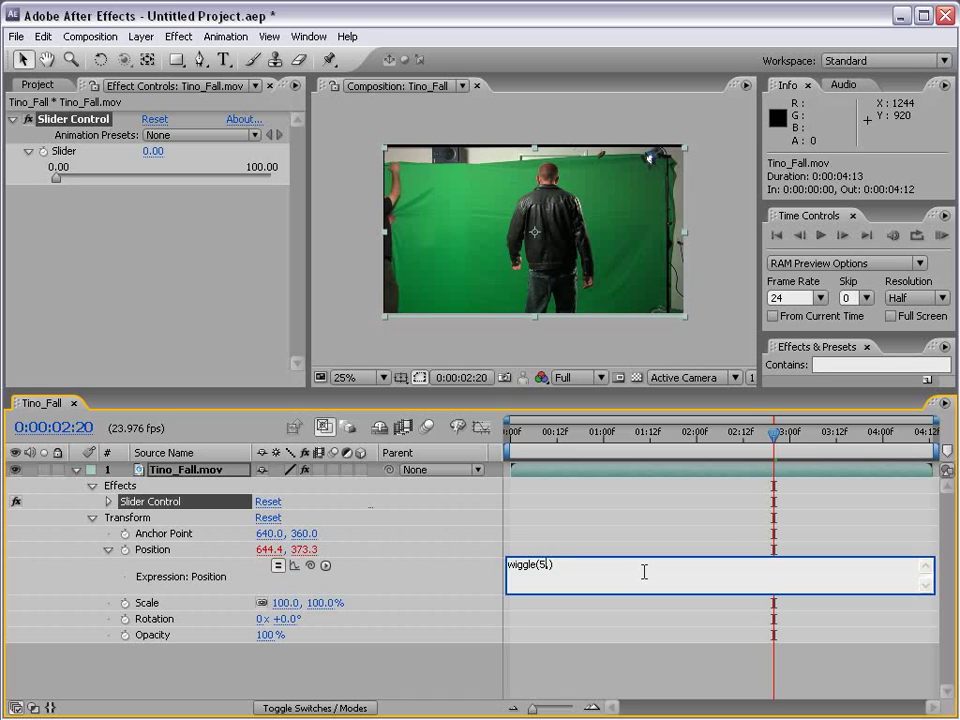
key("BackSpace")
left_click_drag(311, 566, 71, 155)
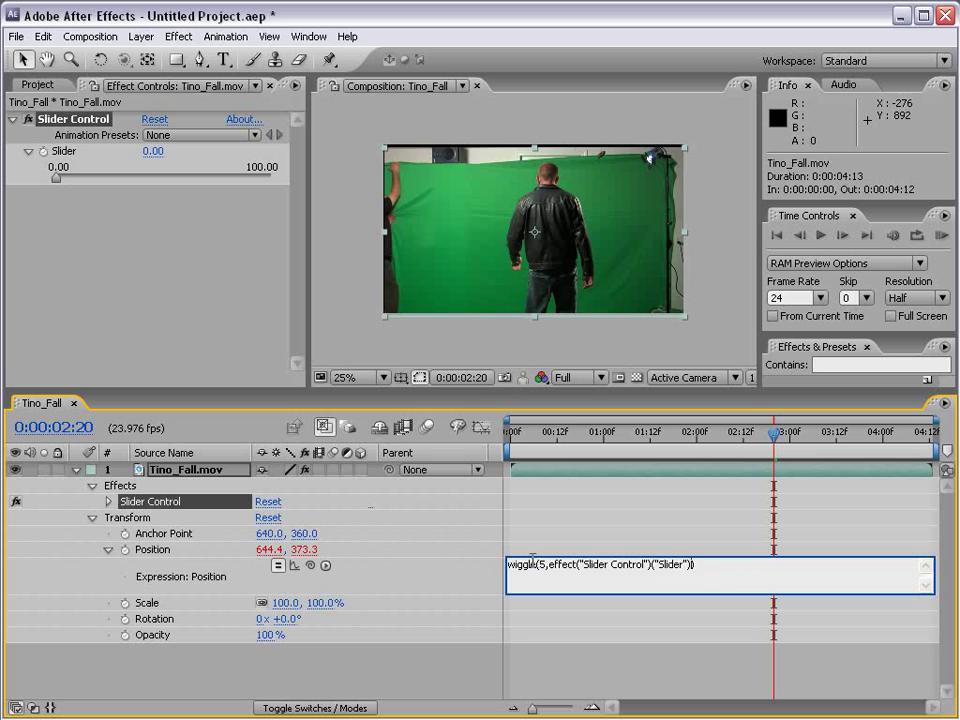
- Undo the slider link, relink the amplitude and apply the Position expression wiggle(5,effect("Slider Control")("Slider"))
key("ctrl+z")
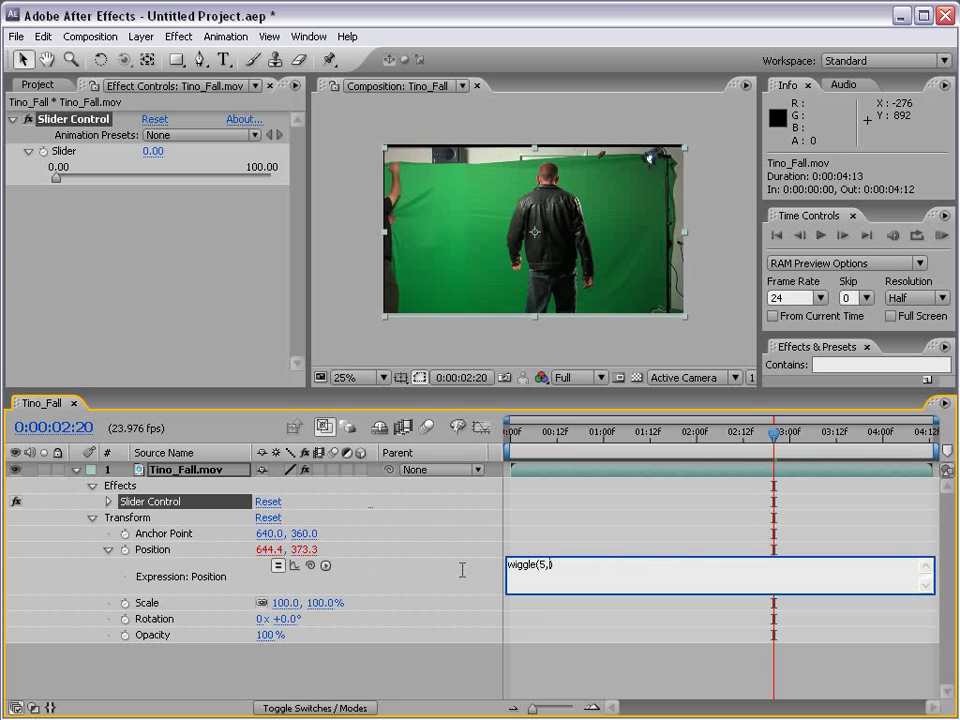
type("effect")
type("(")
left_click_drag(316, 566, 82, 155)
type(")(\"Slider\"))")
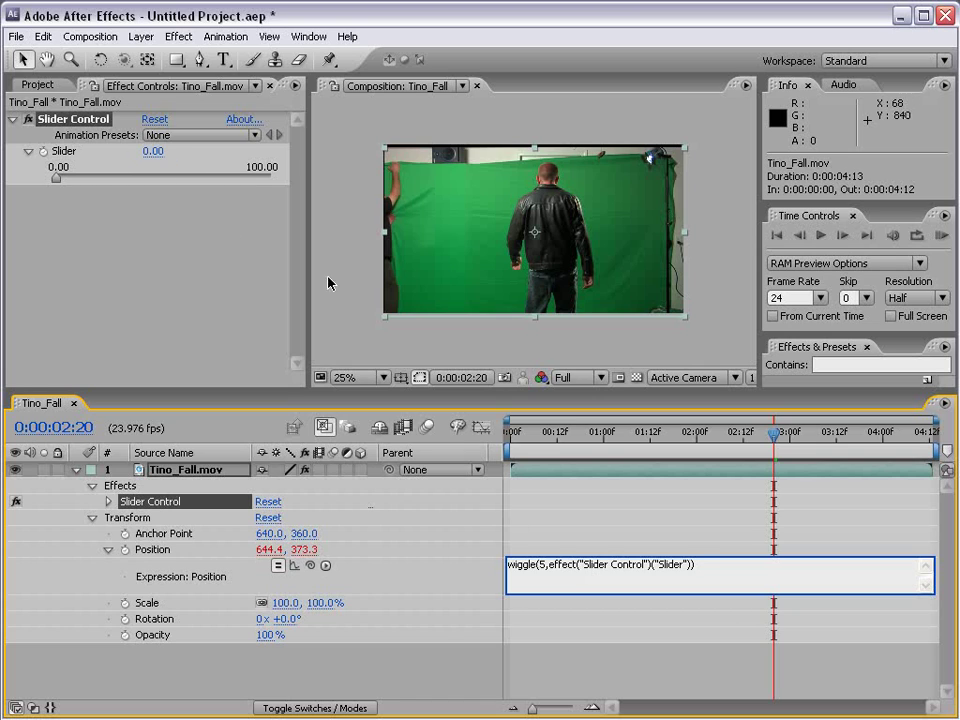
left_click(566, 547)
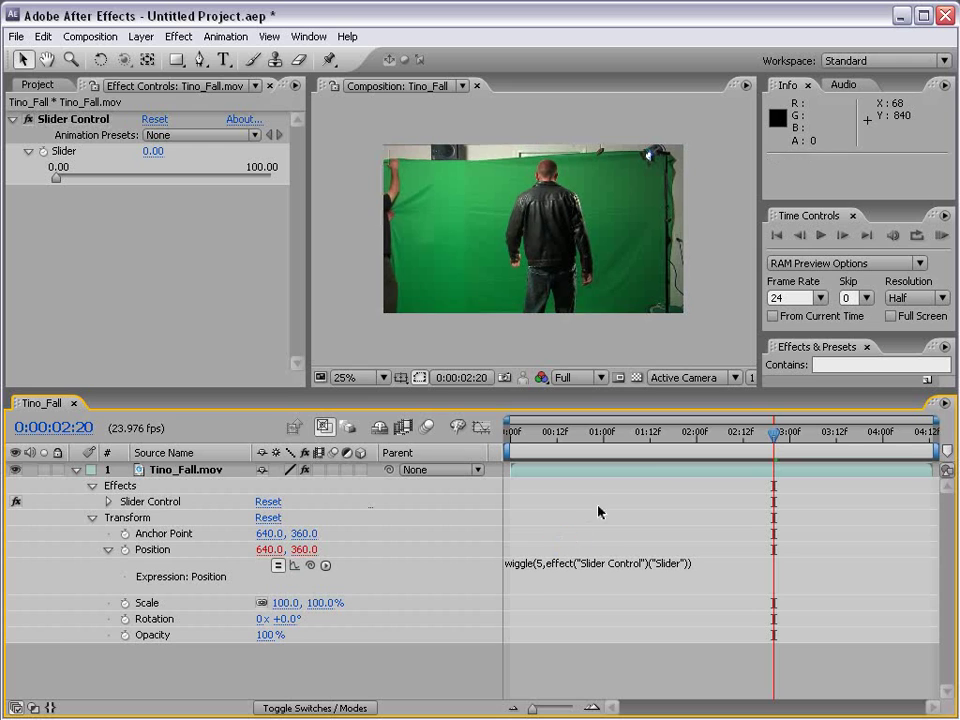
- Scrub the timeline to 0:00:02:00, set the Slider to 25 and scrub to 0:00:02:16 to check the shake
left_click(549, 438)
left_click_drag(549, 447, 697, 449)
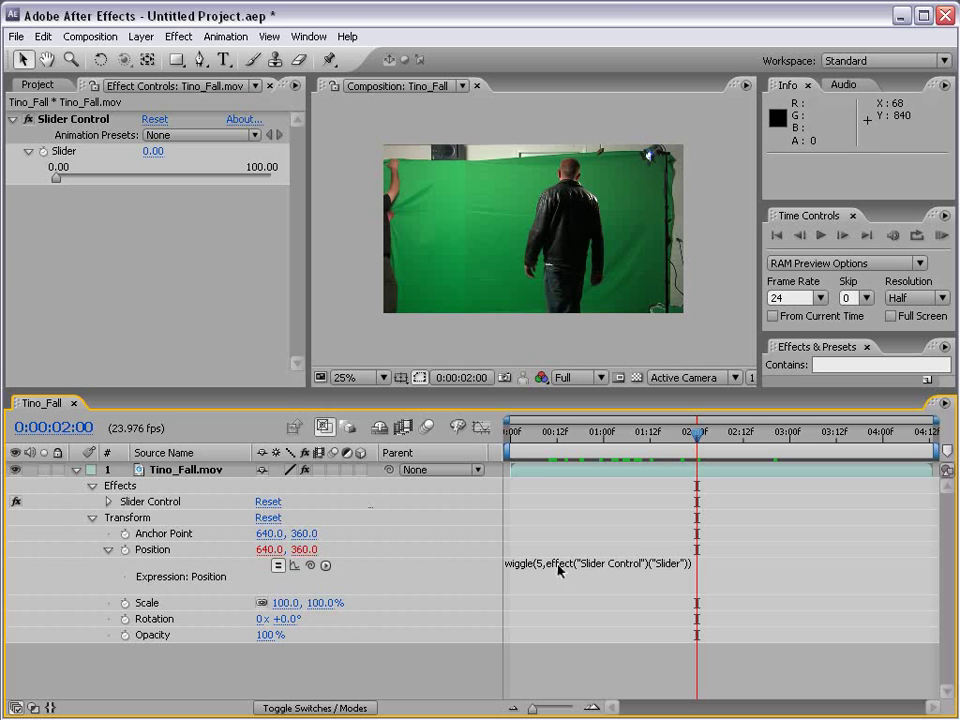
left_click(153, 151)
type("25")
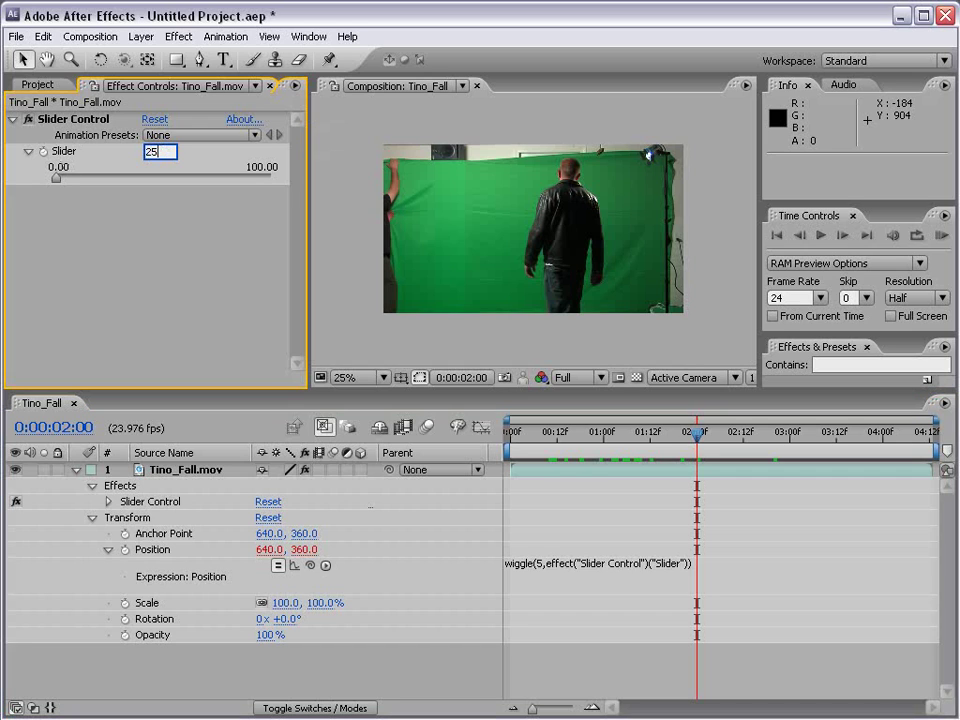
left_click(615, 512)
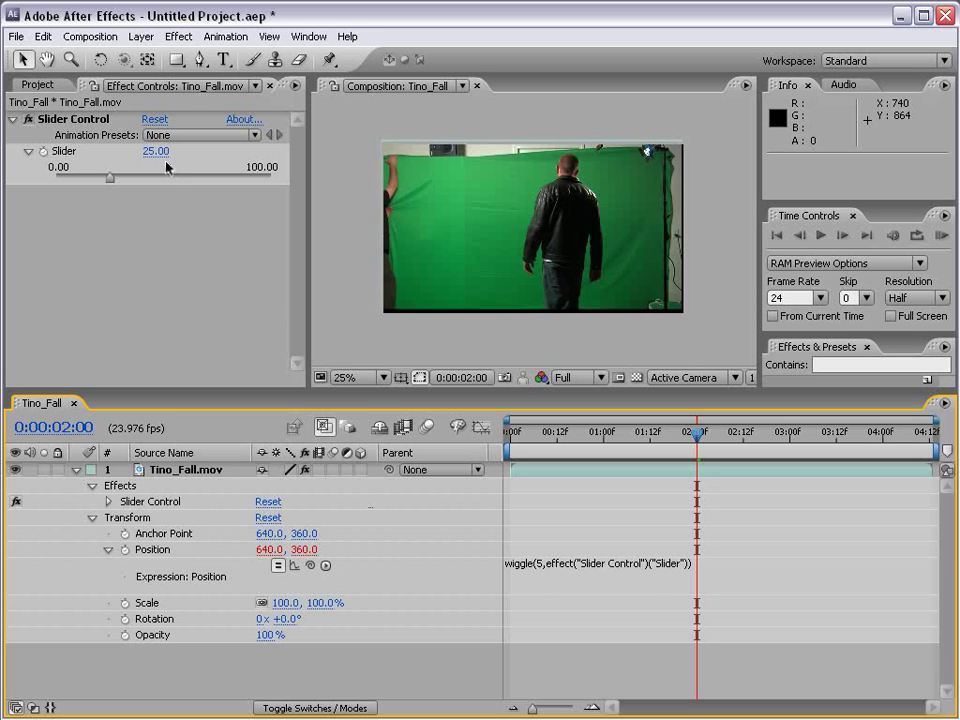
left_click_drag(607, 437, 758, 447)
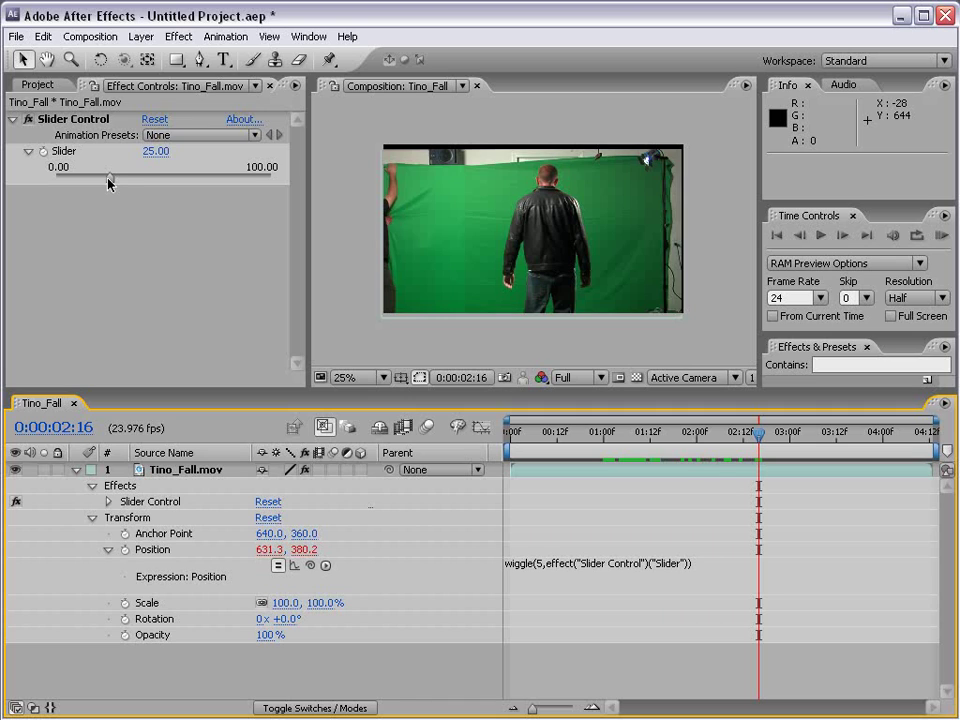
- Set the Slider to 0, keyframe it at 0:00:02:16 and reveal the keyframe in the Tino_Fall.mov layer
left_click(162, 152)
type("0")
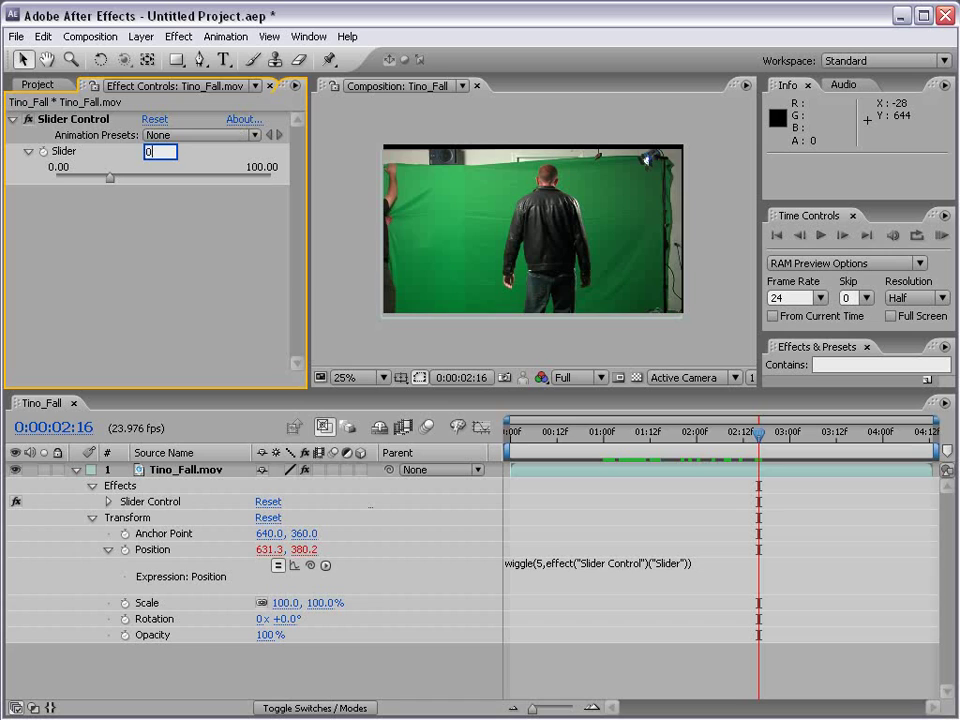
key("Return")
left_click(43, 153)
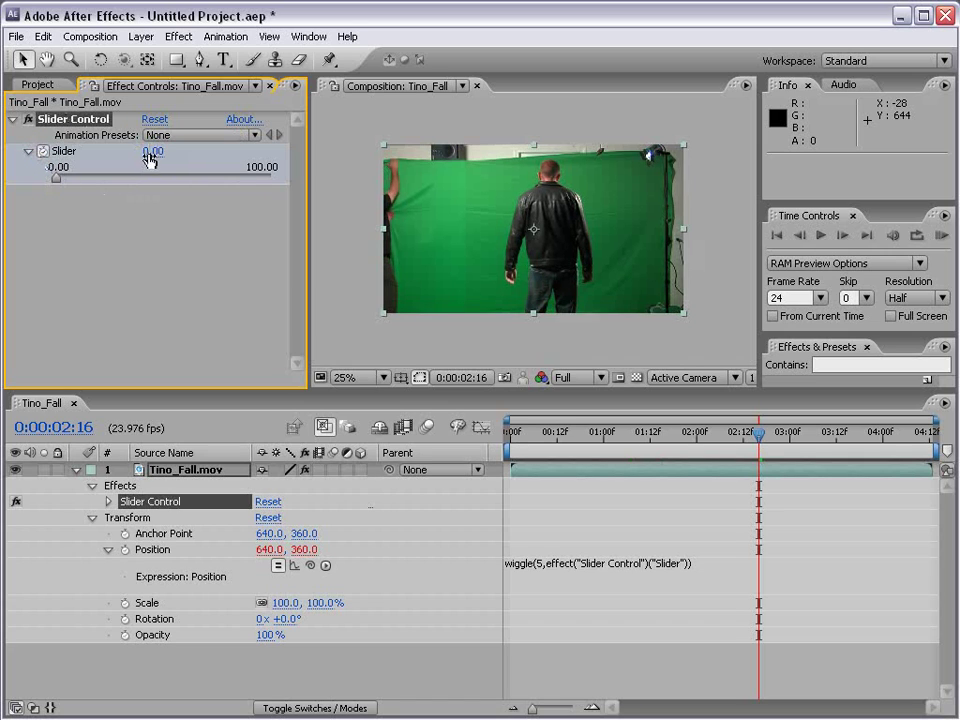
left_click(178, 472)
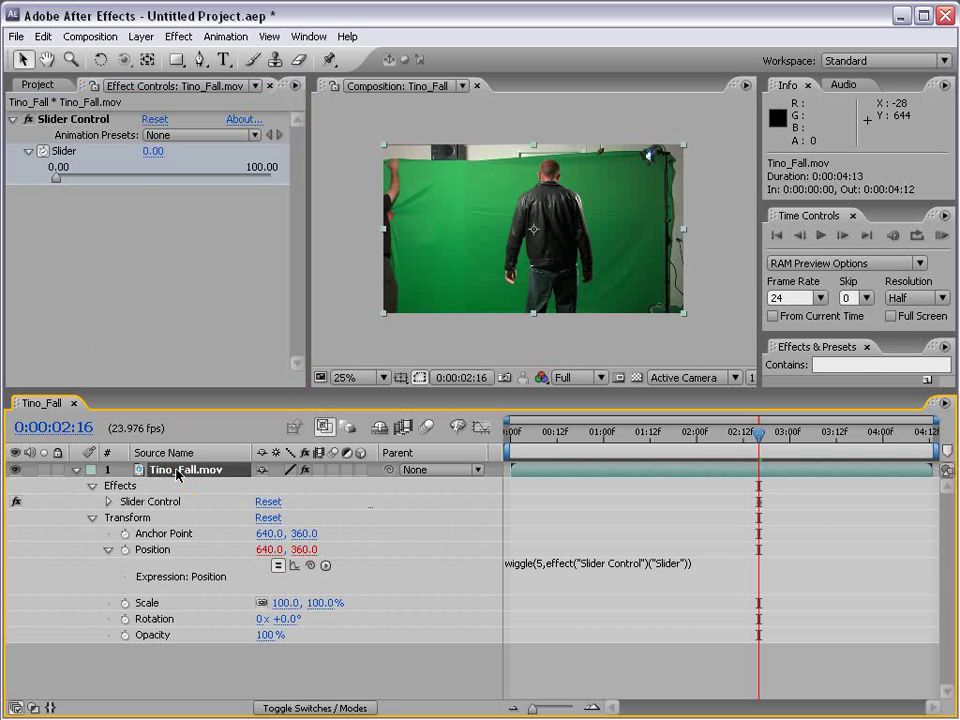
key("u")
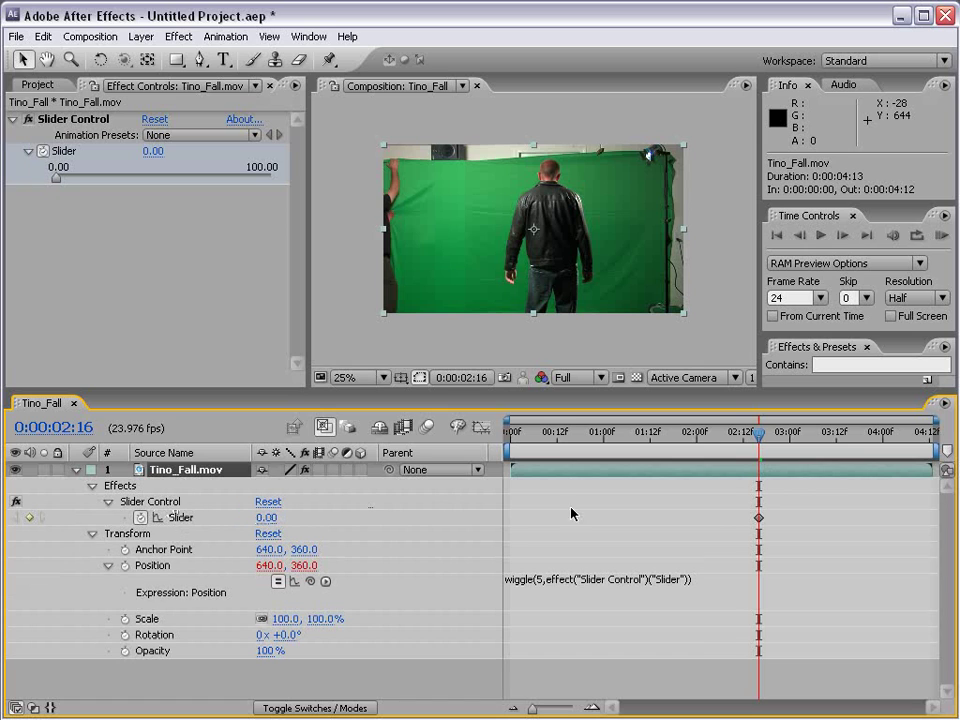
- Move the Slider keyframe to 0:00:03:18 and add a second keyframe of 73.80 at 0:00:03:20
left_click_drag(776, 441, 858, 441)
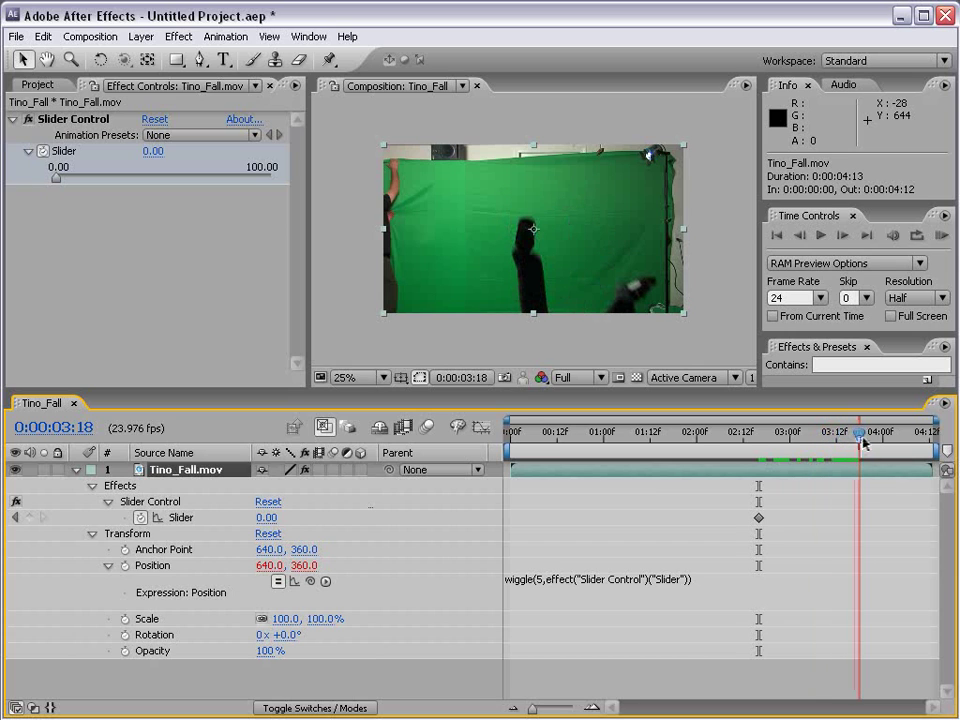
left_click_drag(758, 517, 858, 519)
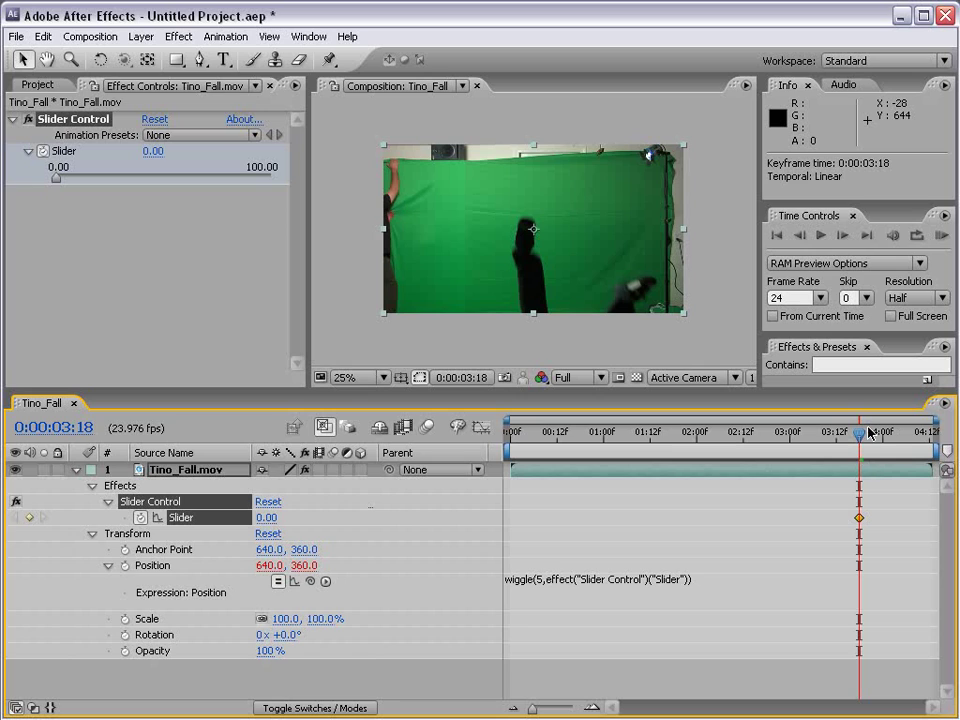
left_click_drag(860, 440, 869, 438)
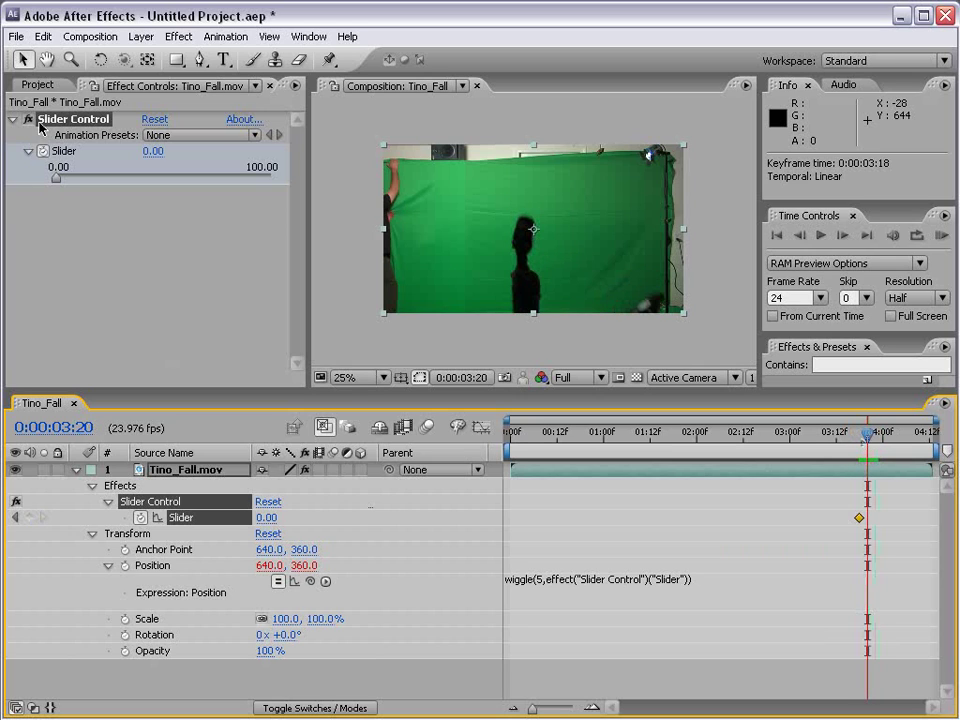
left_click_drag(56, 180, 214, 182)
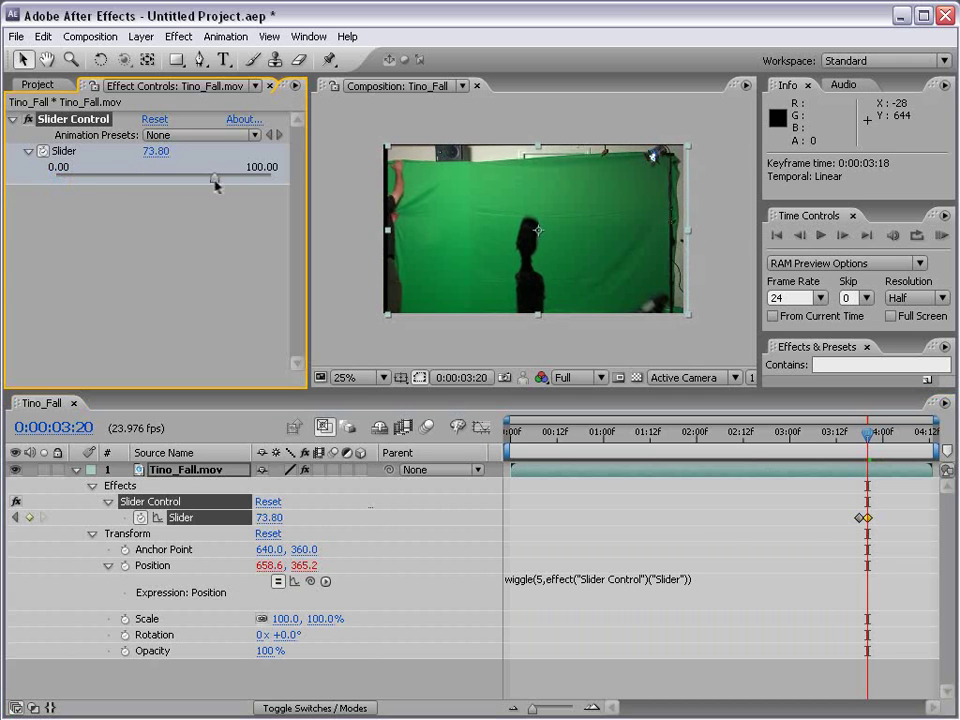
left_click(798, 494)
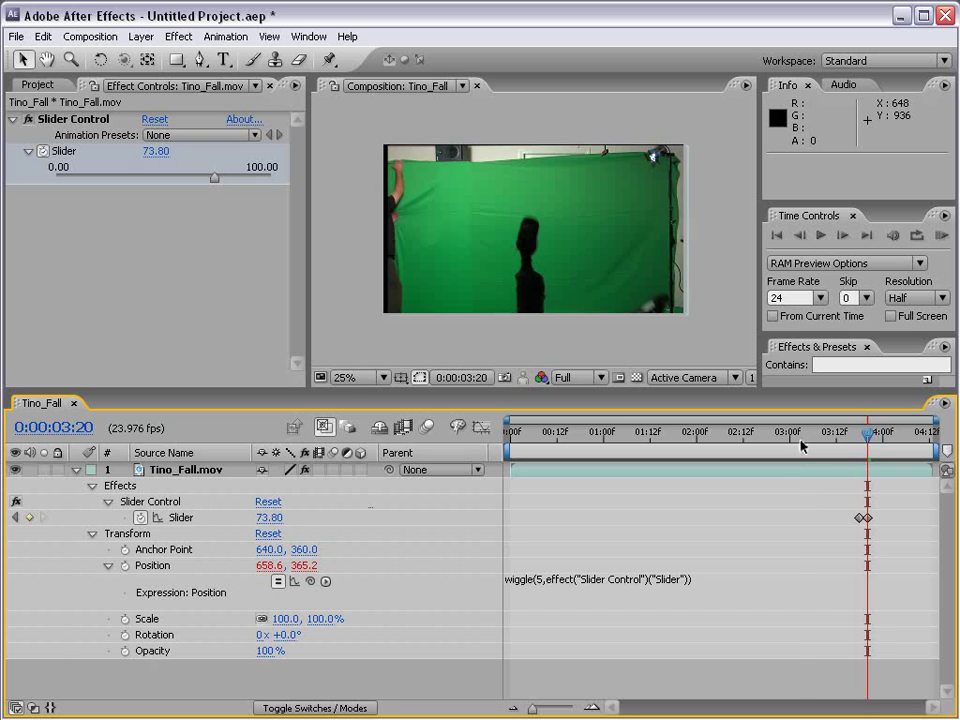
- Add a Slider keyframe of 0 at 0:00:04:05 to end the shake
left_click_drag(803, 446, 903, 441)
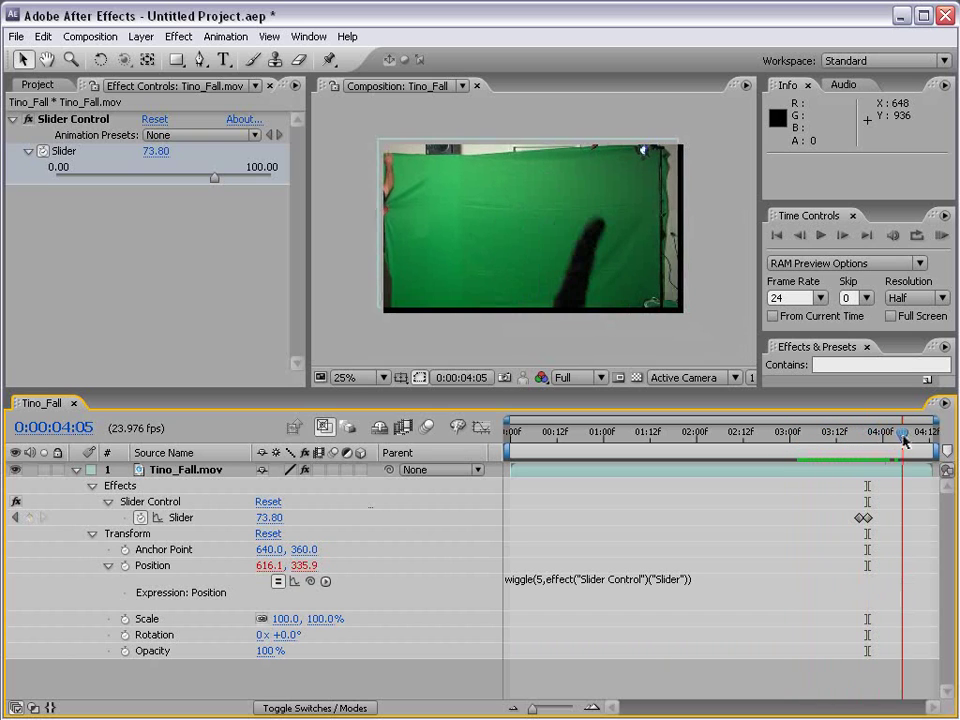
left_click(155, 151)
type("0")
key("Return")
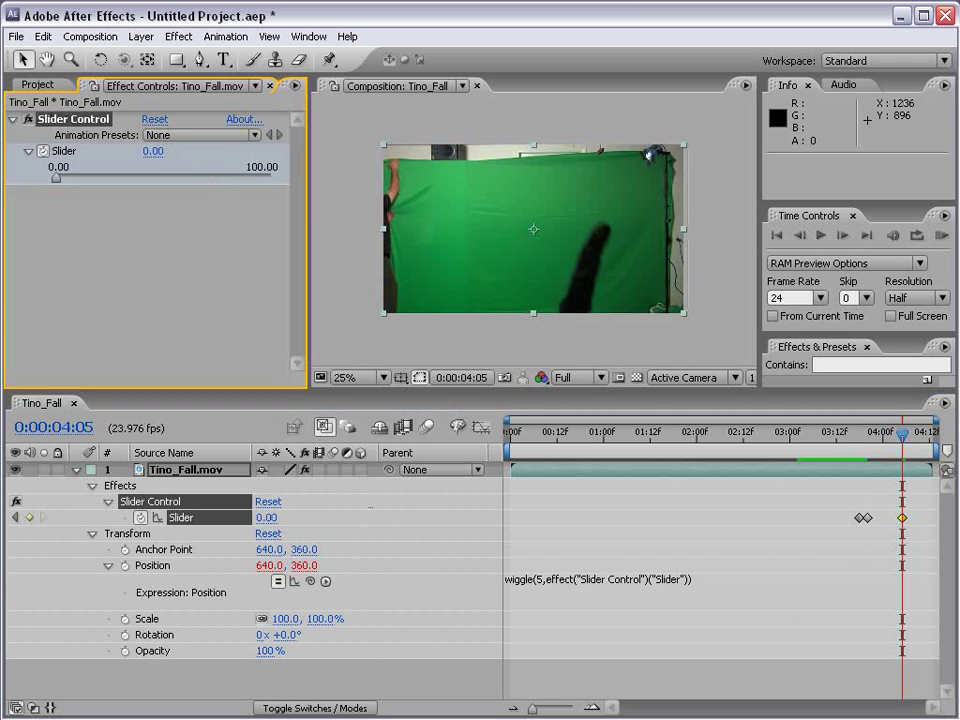
- Start the work area at 0:00:03:01 and run a RAM preview of the keyframed shake
left_click(849, 440)
left_click_drag(849, 441, 793, 440)
key("b")
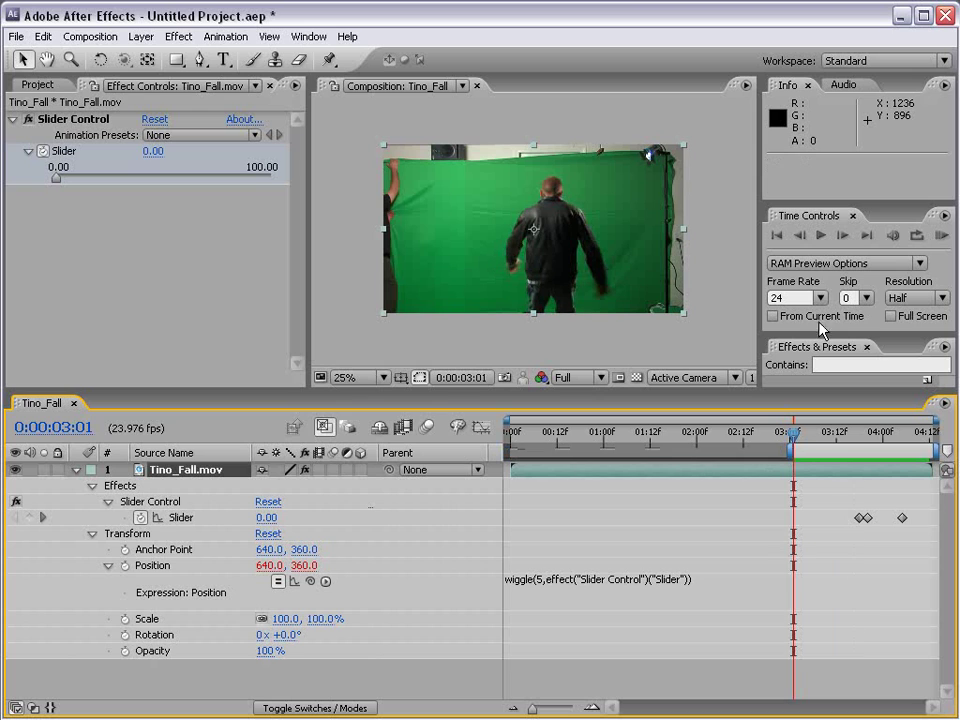
left_click(938, 236)
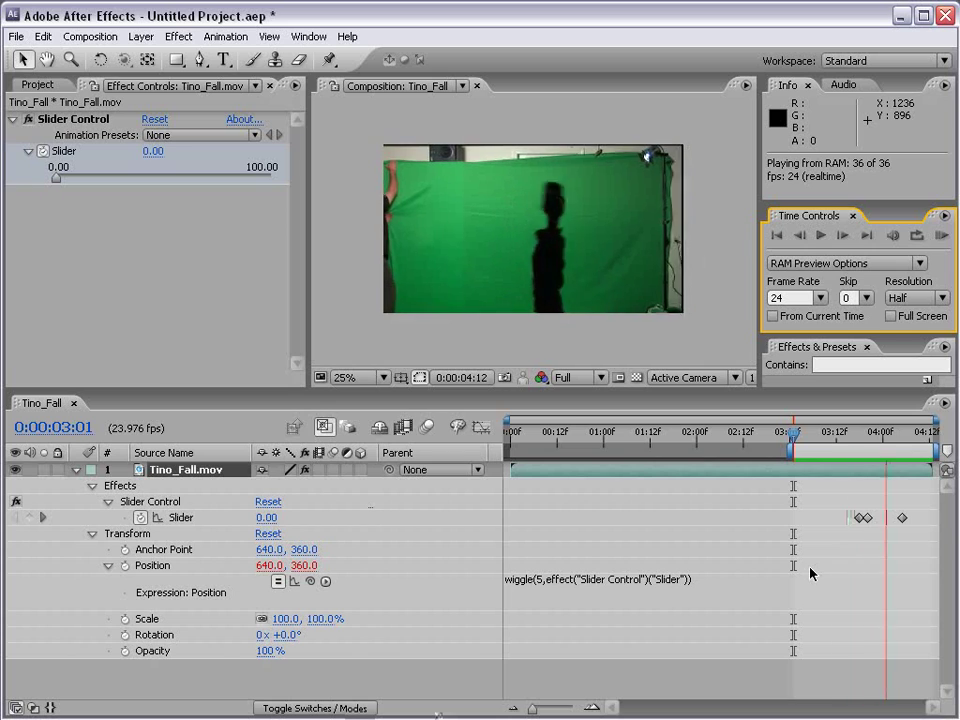
key("space")
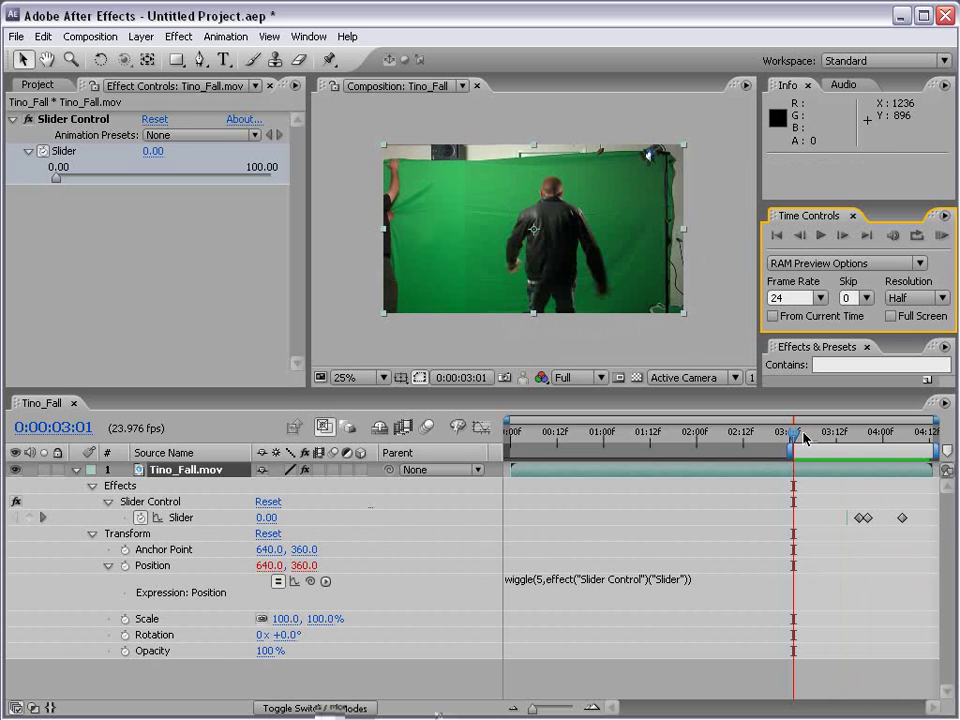
- Check the frame edges during the shake, scale Tino_Fall.mov to 106% and scrub to 0:00:03:16
left_click_drag(805, 438, 866, 432)
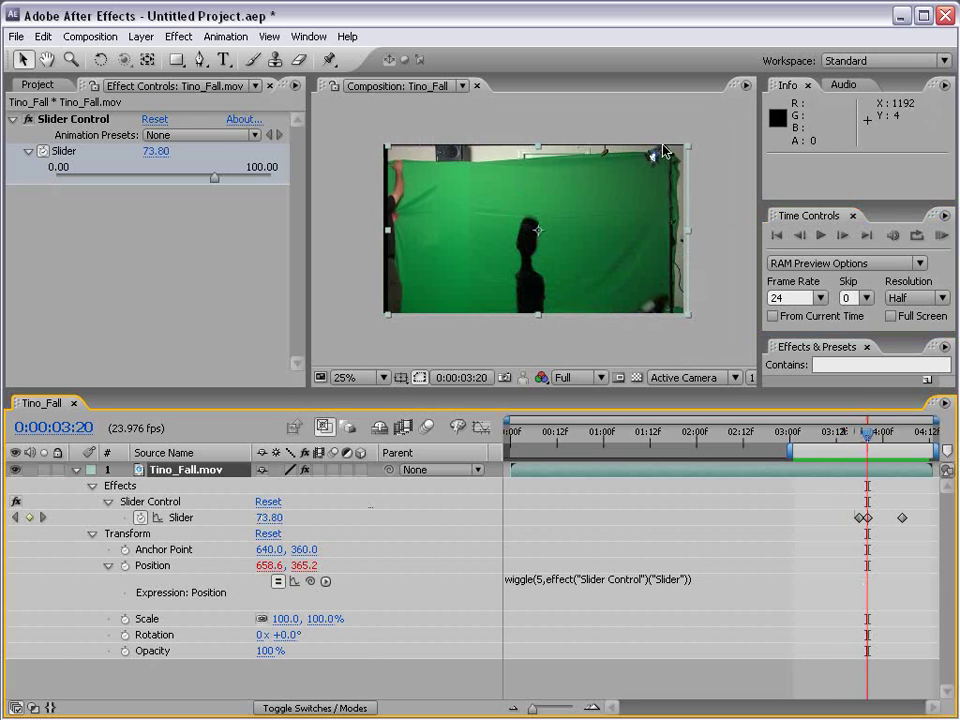
left_click_drag(868, 433, 884, 433)
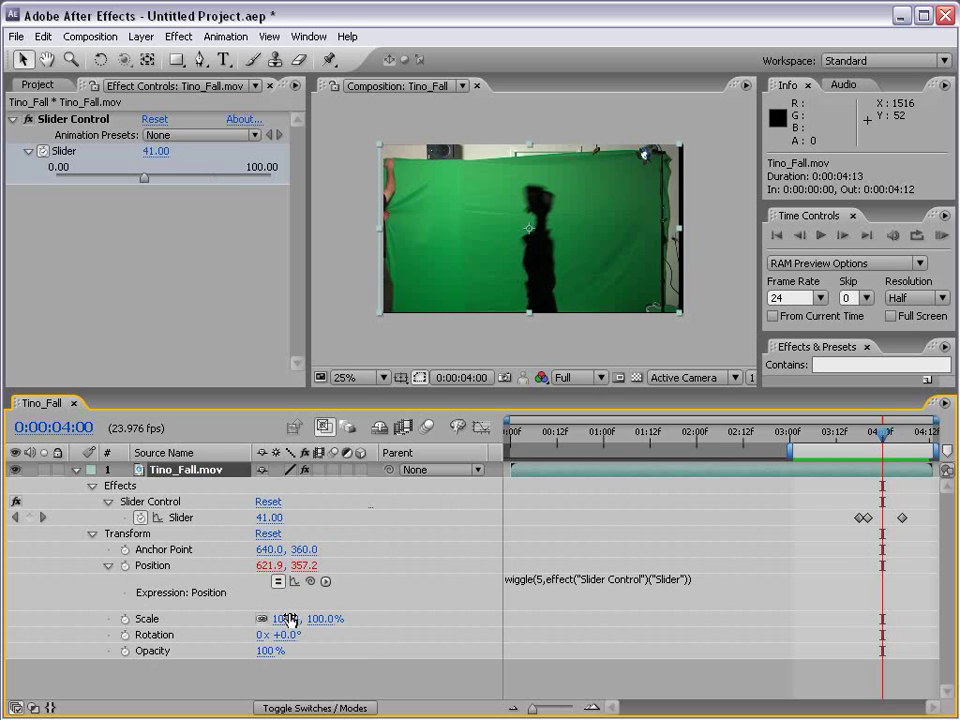
left_click_drag(310, 622, 317, 621)
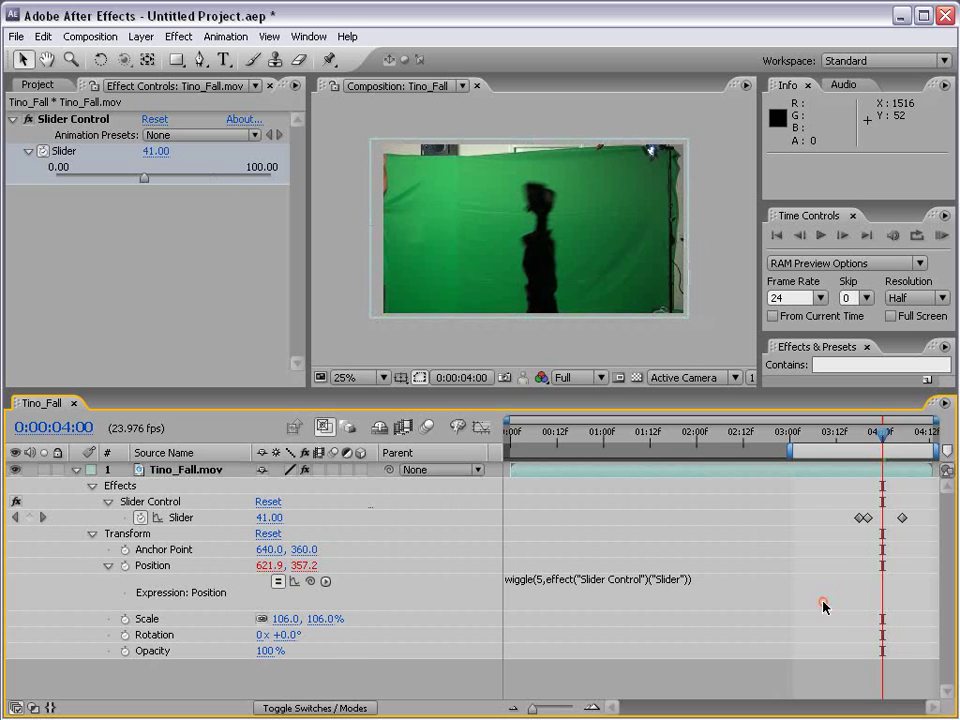
left_click_drag(850, 434, 893, 437)
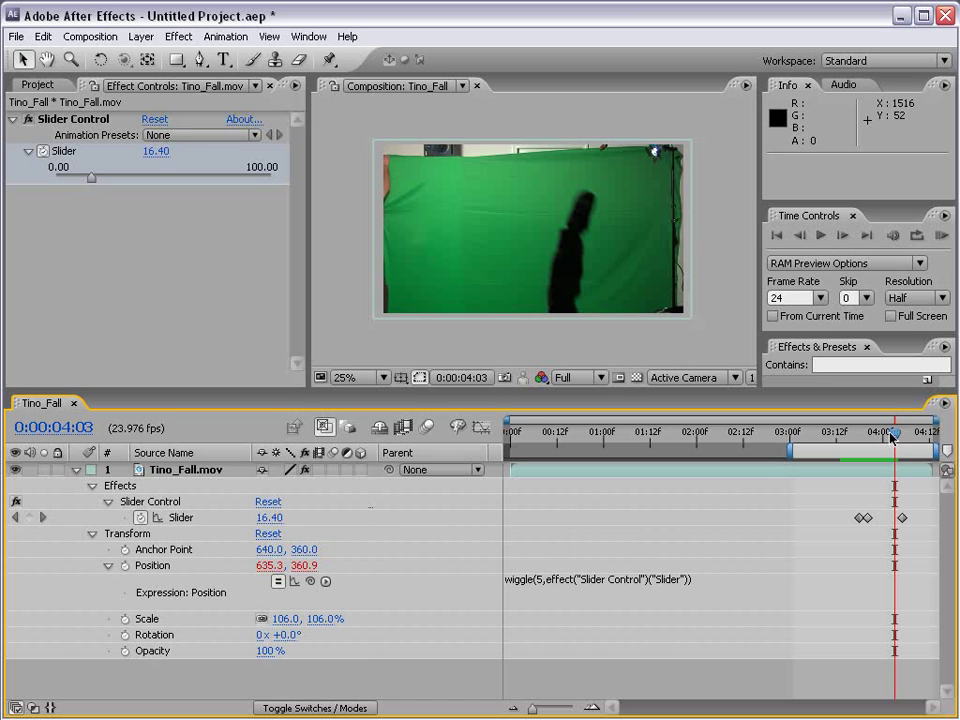
left_click_drag(893, 437, 853, 440)
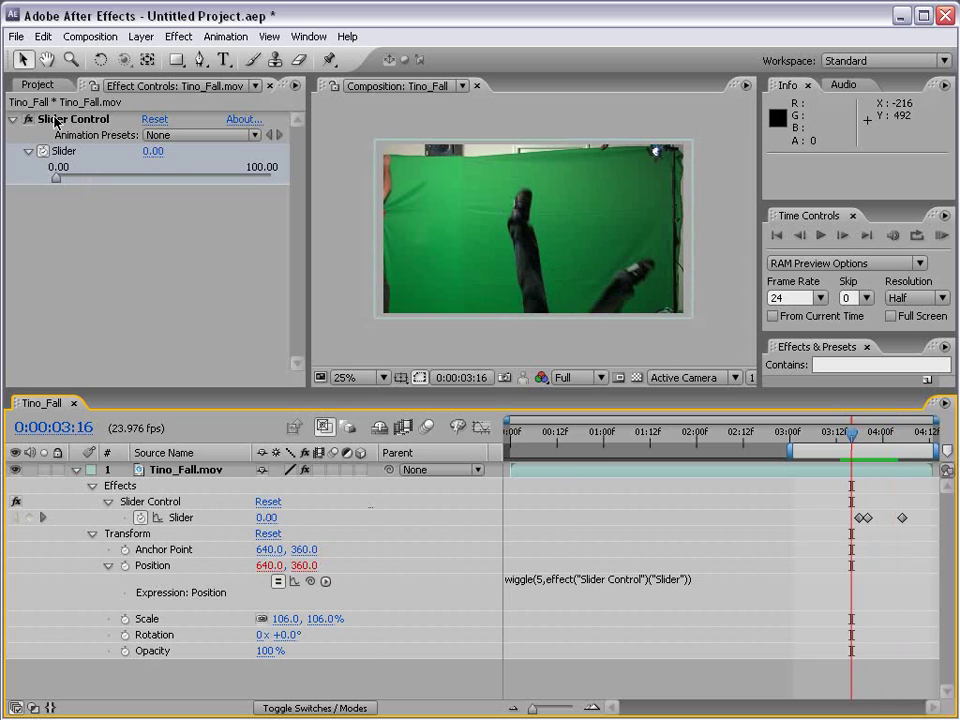
- Add an expression to the Opacity of Tino_Fall.mov that links it to the Slider Control's Slider value
left_click(524, 640)
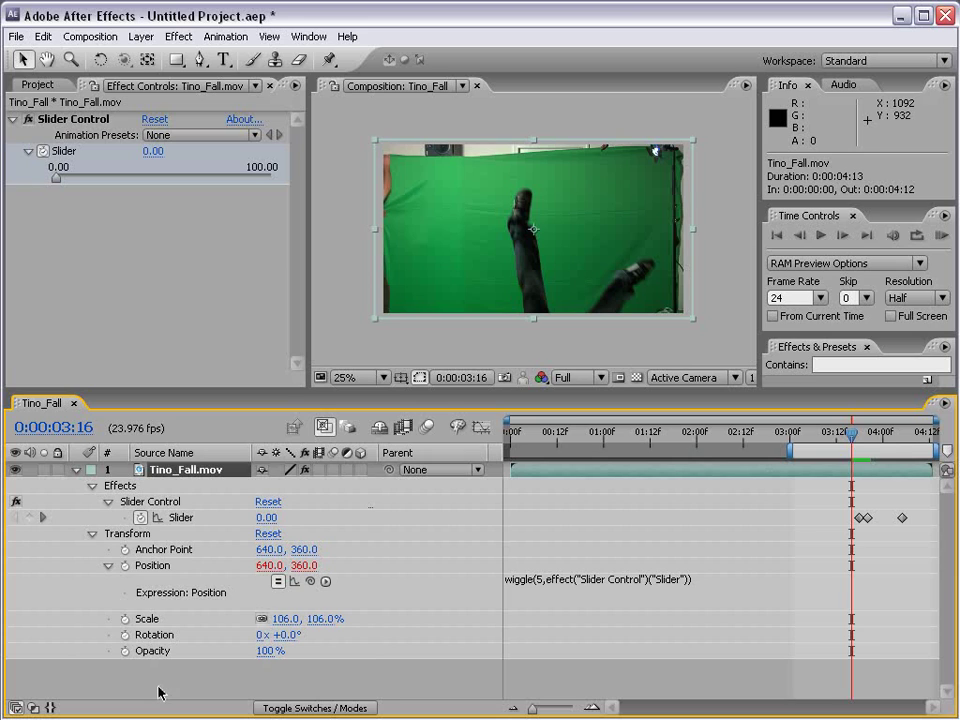
left_click(124, 651, "alt")
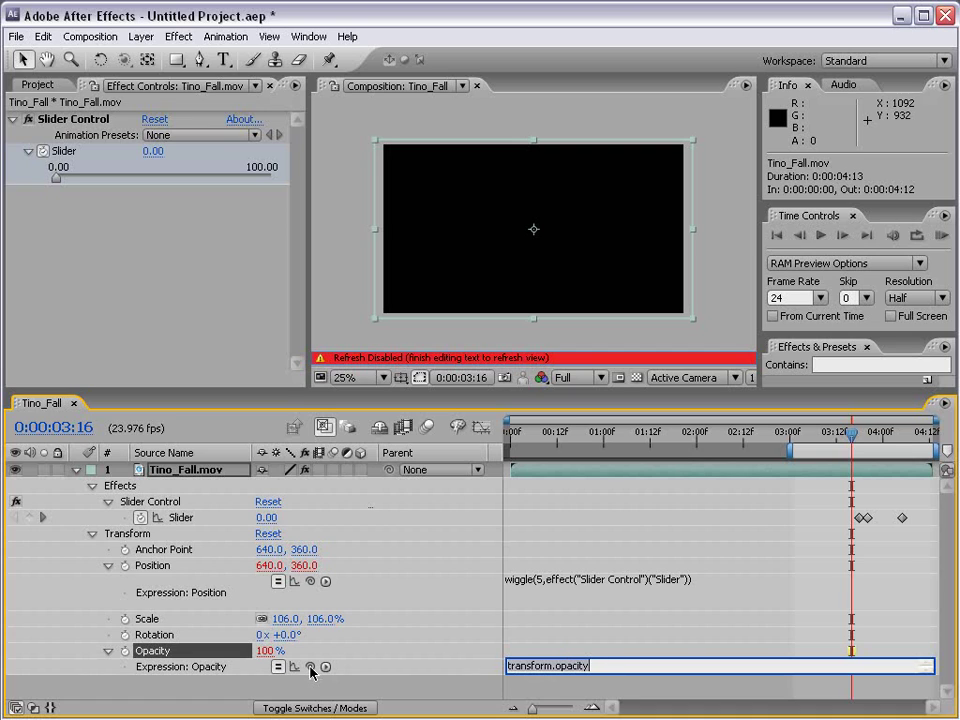
left_click_drag(310, 668, 186, 523)
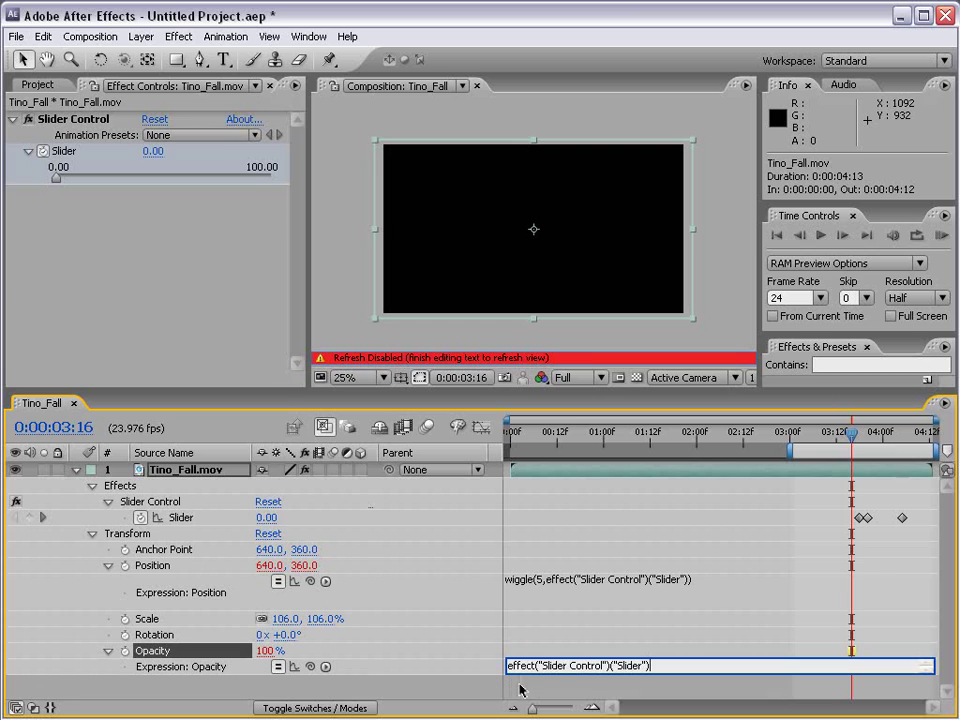
left_click(531, 645)
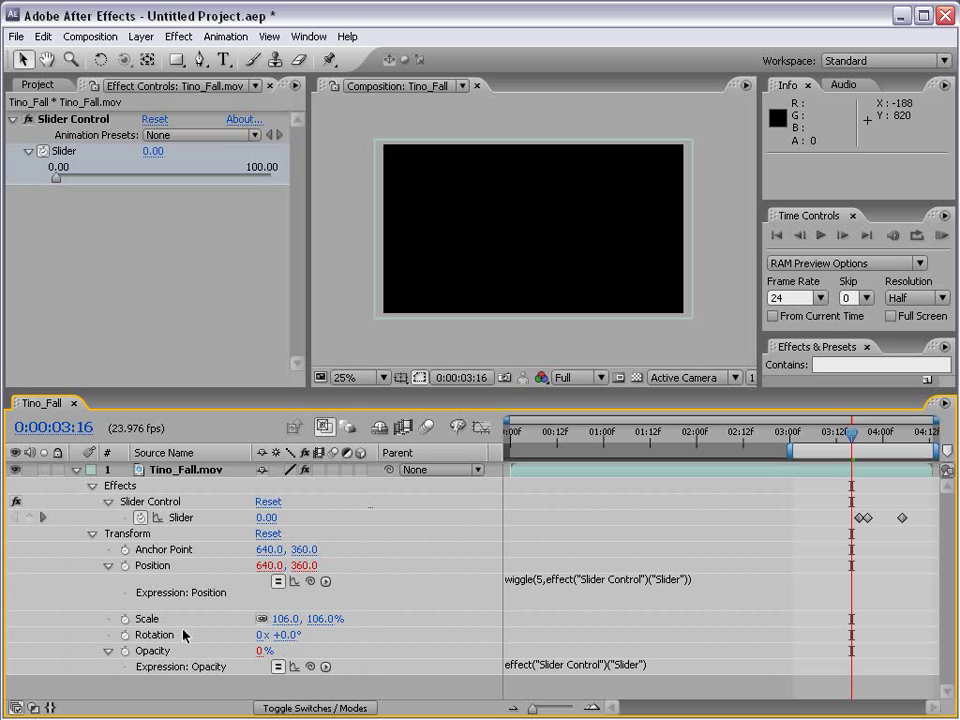
- Scrub from 0:00:03:16 to 0:00:04:05 to check how the layer's opacity follows the Slider keyframes
left_click_drag(852, 433, 866, 437)
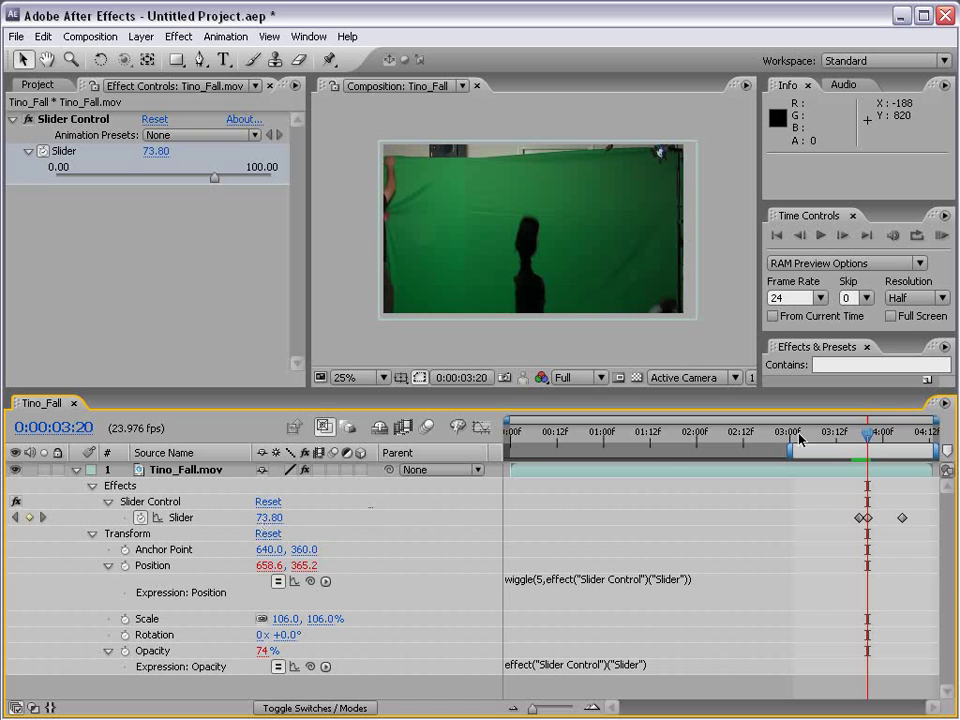
mouse_move(868, 438)
left_mouse_down()
mouse_move(882, 438)
mouse_move(868, 437)
left_mouse_up()
left_click_drag(869, 440, 901, 440)
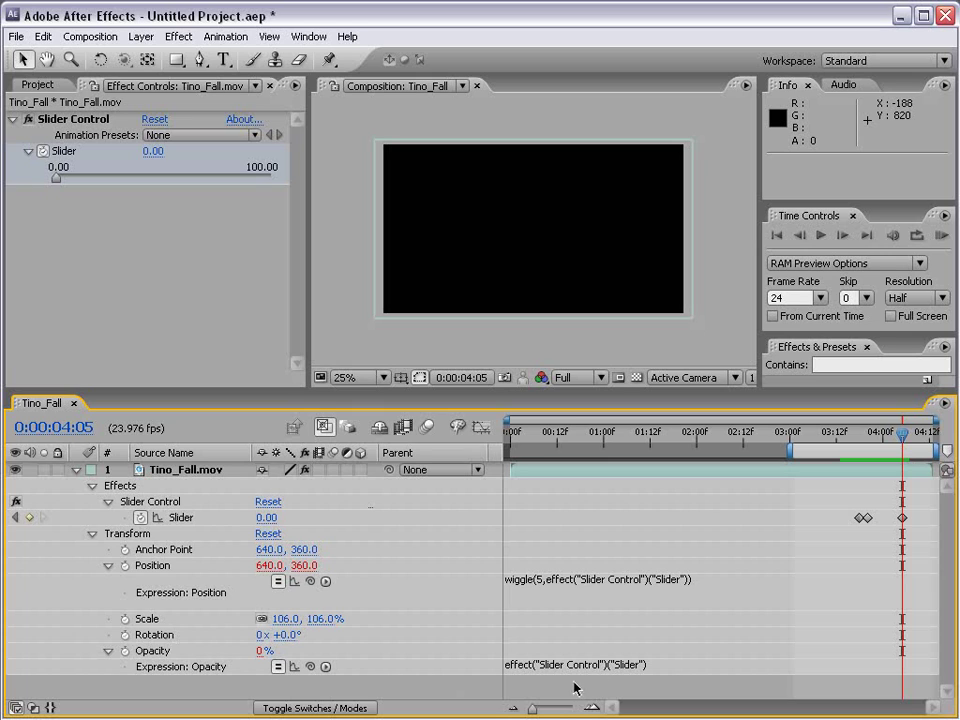
- Remove the Opacity expression and toggle the Position expression off and back on
left_click(125, 651, "alt")
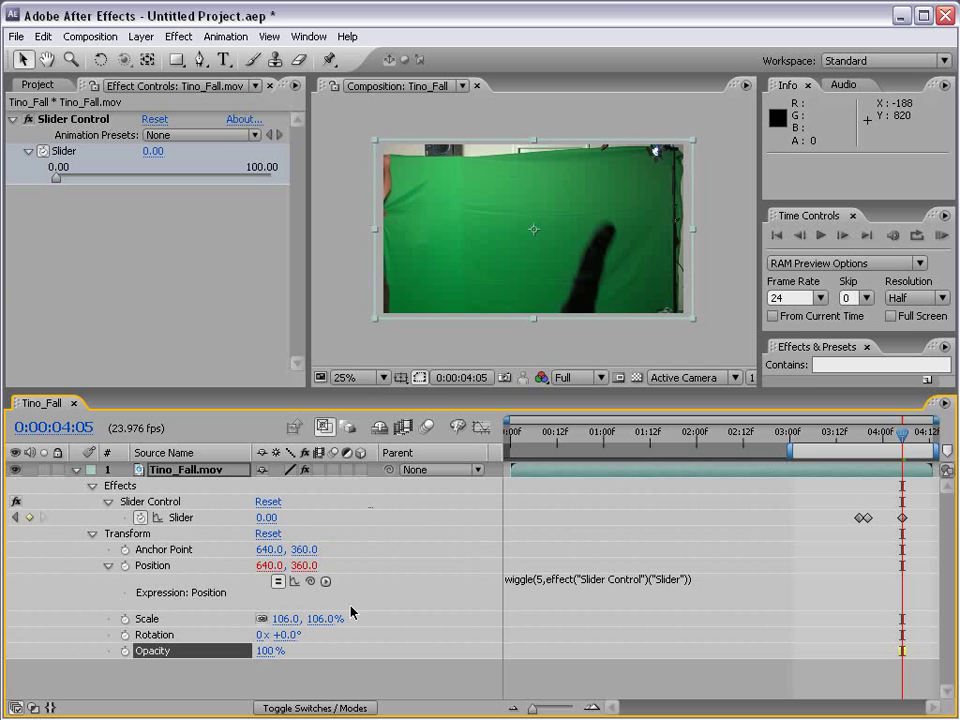
left_click(277, 582)
left_click(278, 582)
left_click(734, 641)
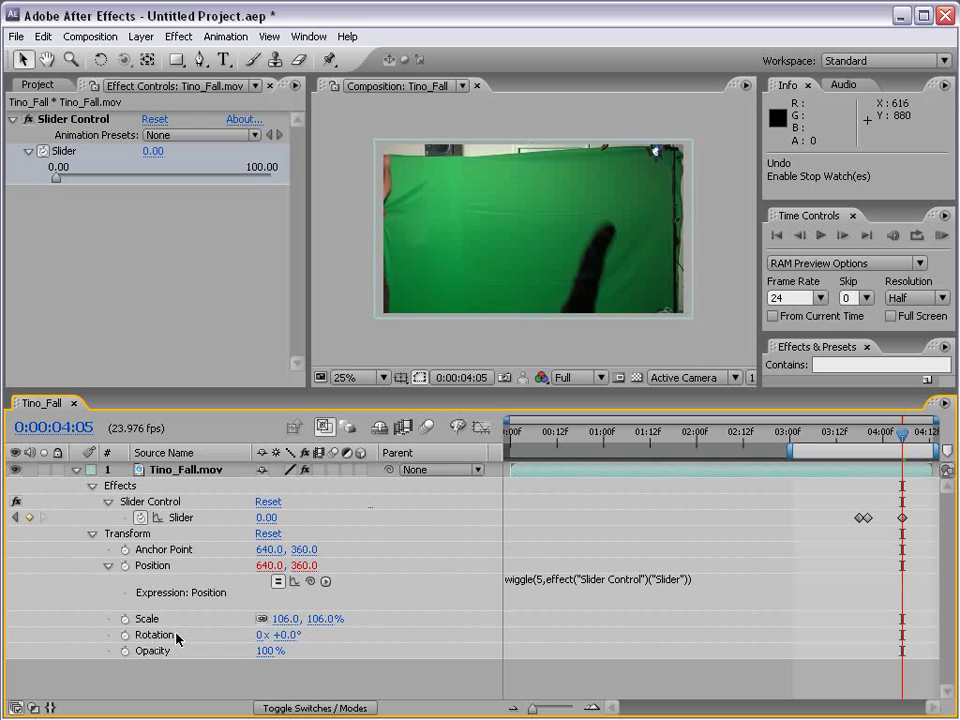
- Copy the entire wiggle expression from the Position property of Tino_Fall.mov
left_click(591, 588)
left_click(705, 588)
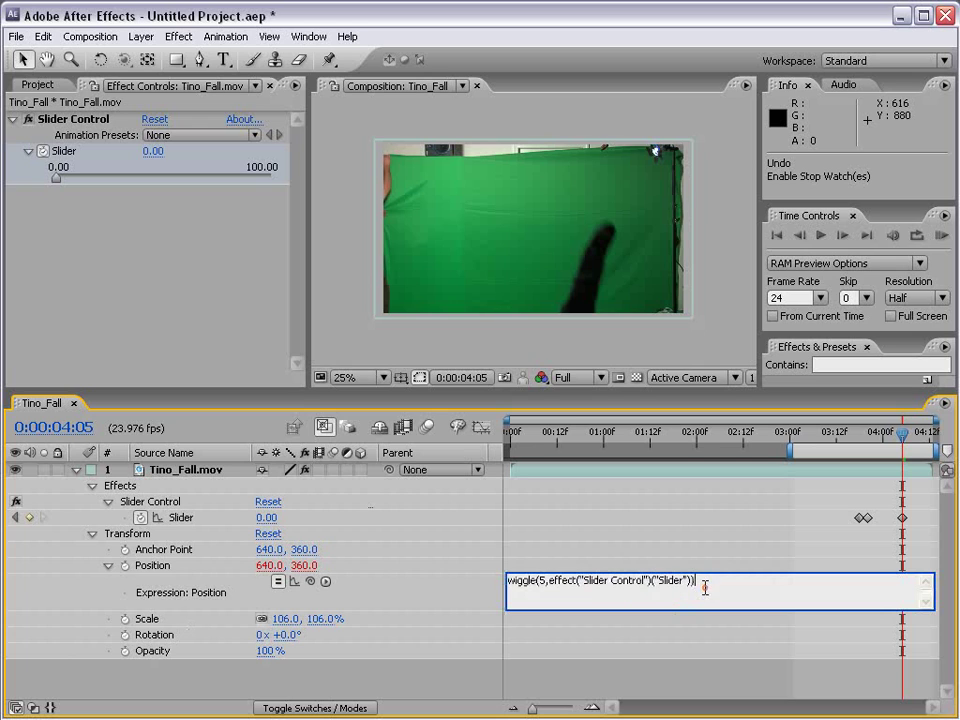
left_click_drag(740, 583, 463, 580)
left_click(584, 594)
left_click_drag(742, 584, 498, 583)
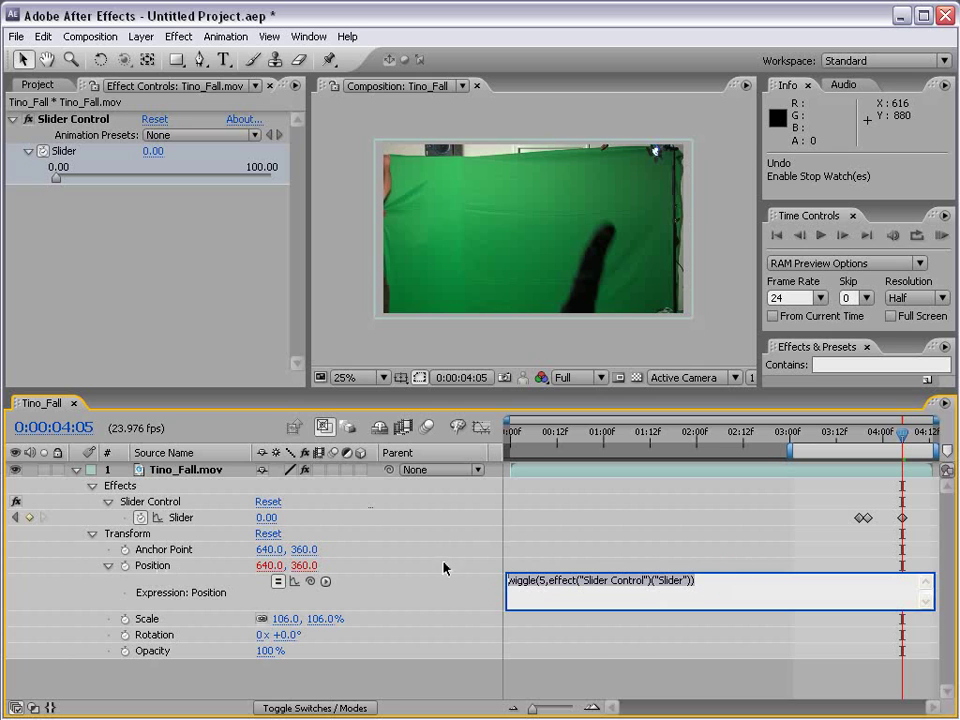
right_click(521, 584)
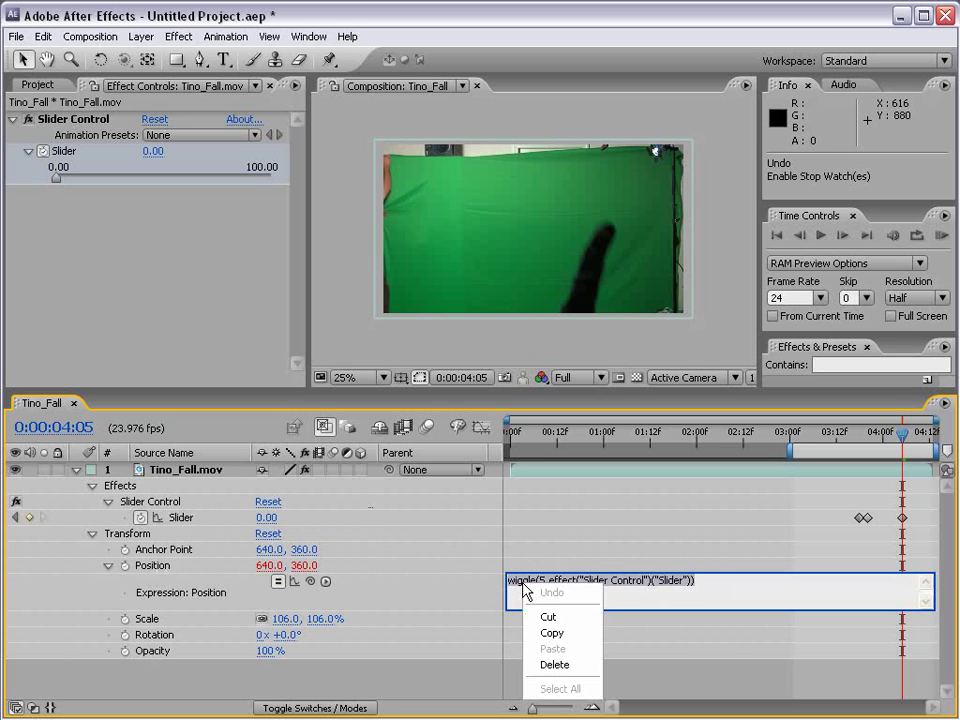
left_click(561, 637)
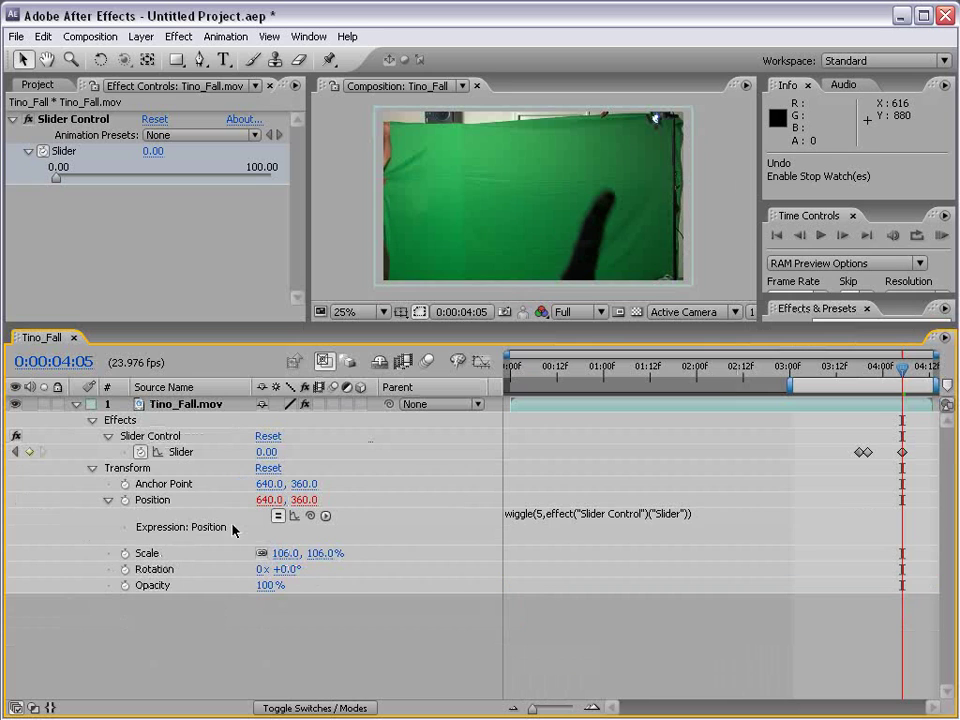
- Add a Rotation expression and replace its default text with the copied wiggle(5,effect("Slider Control")("Slider"))
left_click(125, 569, "alt")
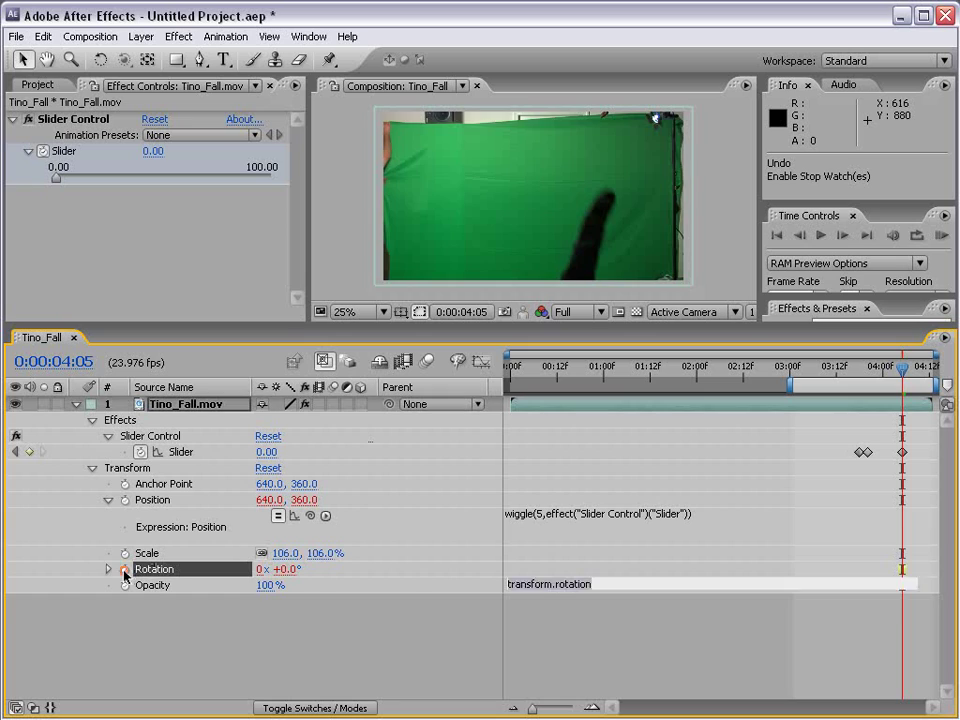
key("BackSpace")
right_click(519, 587)
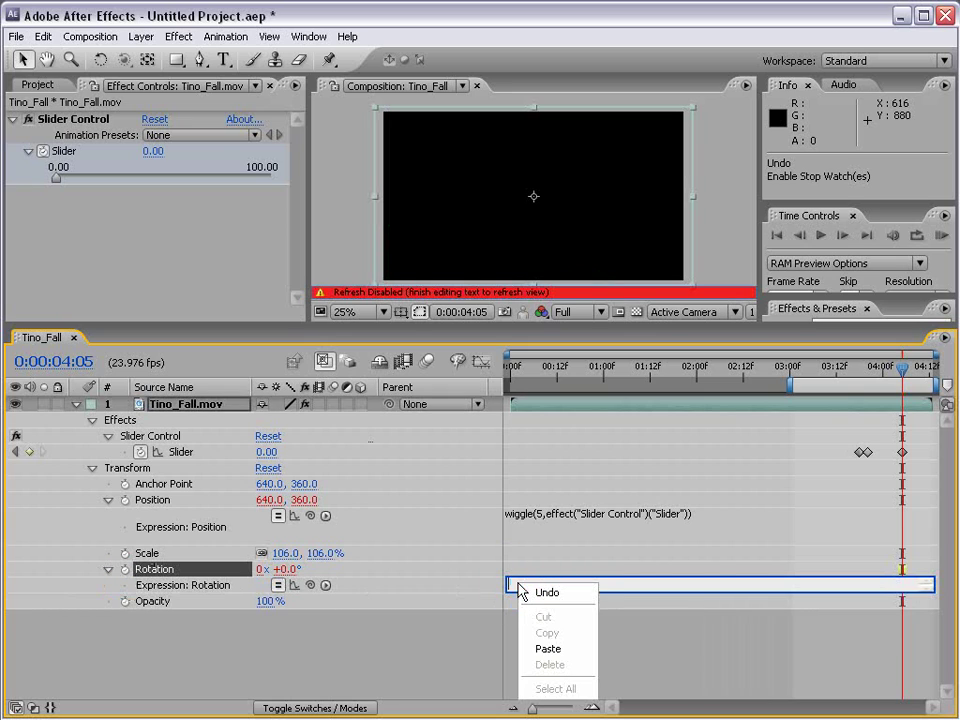
left_click(546, 649)
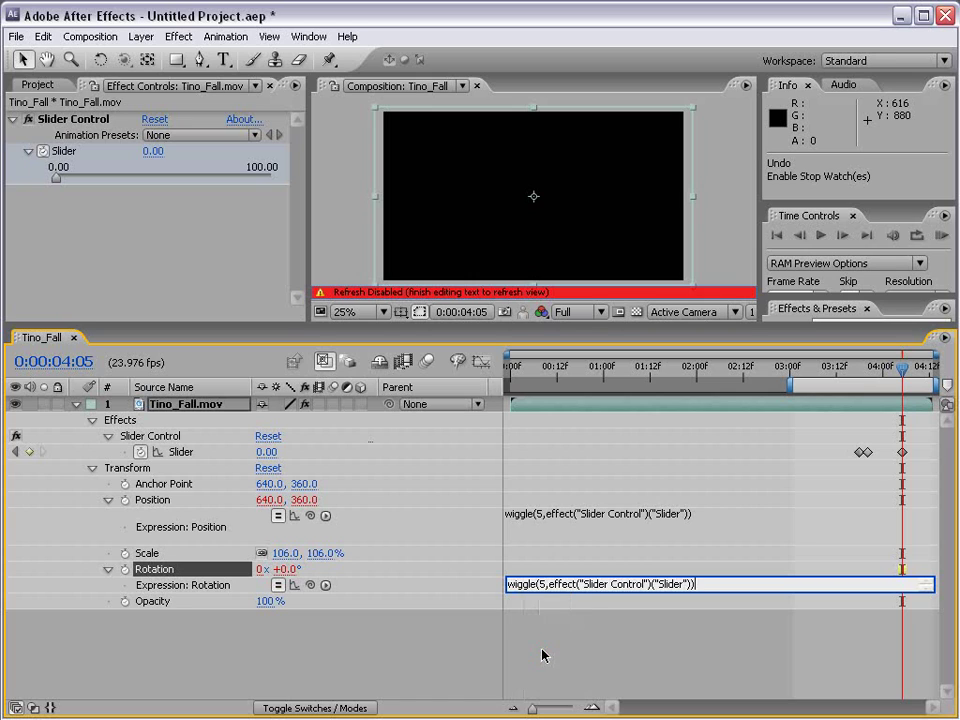
left_click_drag(565, 592, 564, 615)
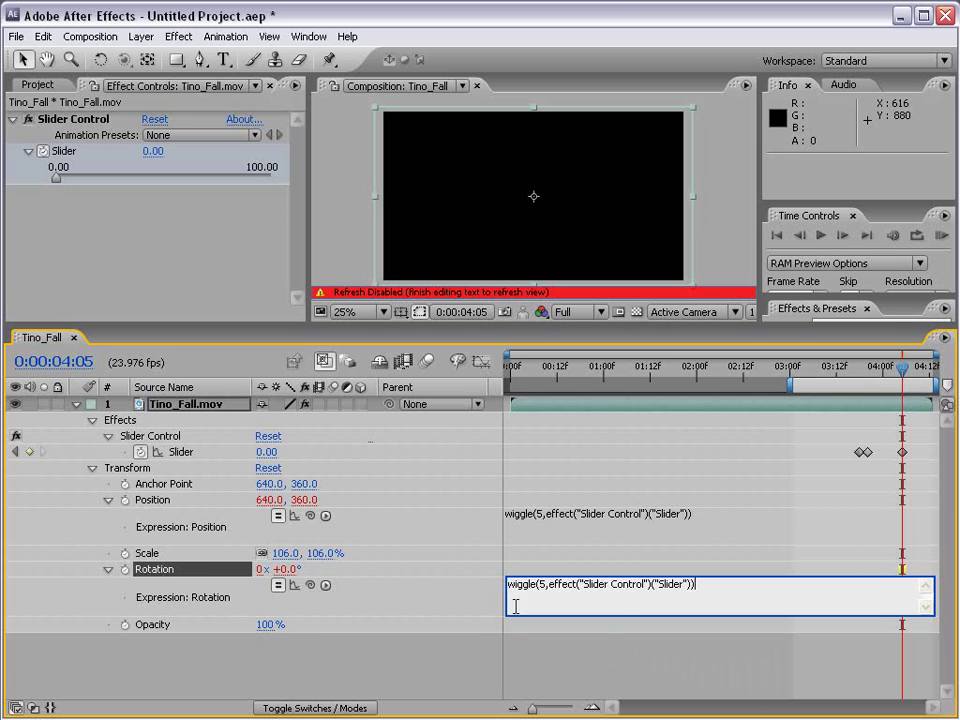
double_click(543, 585)
left_click(583, 402)
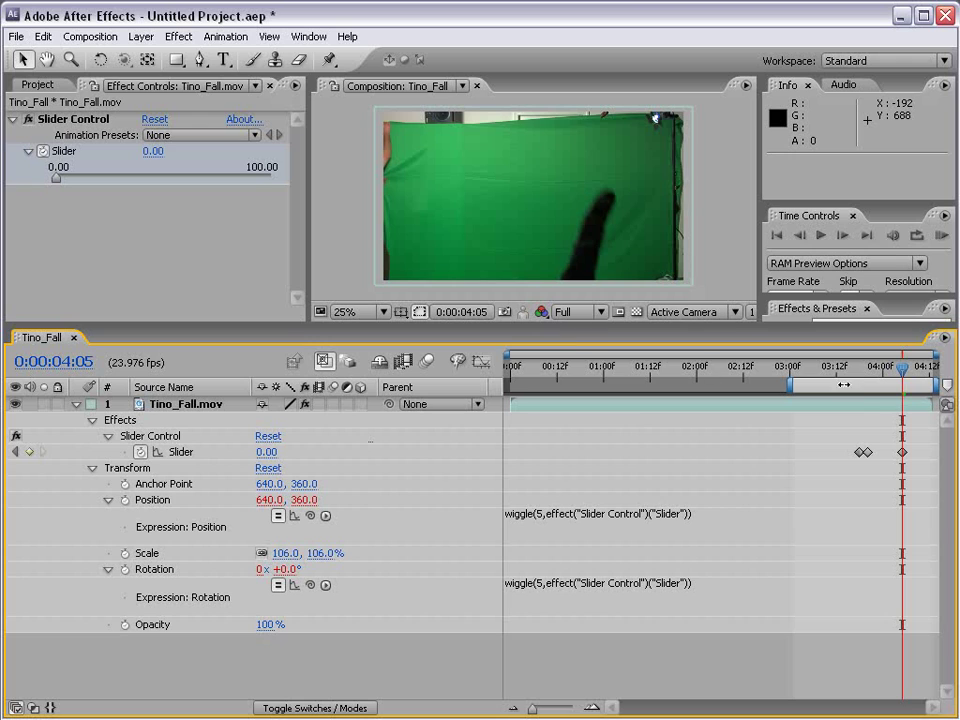
- Check the rotation shake and lower the Slider keyframe at 0:00:03:20 to 24.02
left_click_drag(815, 370, 856, 373)
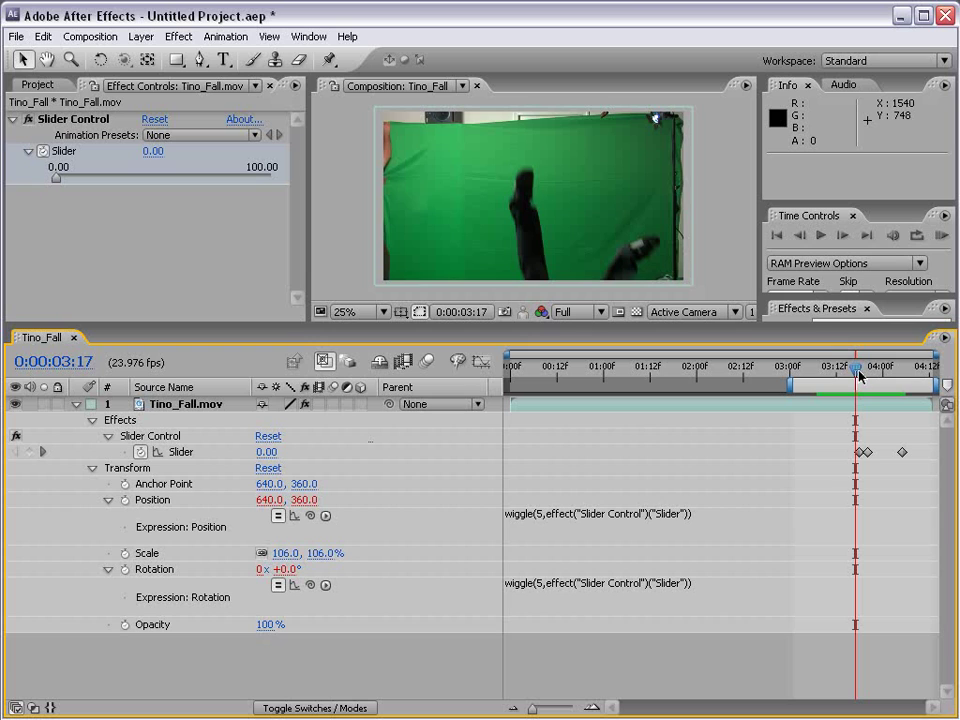
left_click_drag(857, 369, 869, 371)
left_click_drag(170, 178, 107, 178)
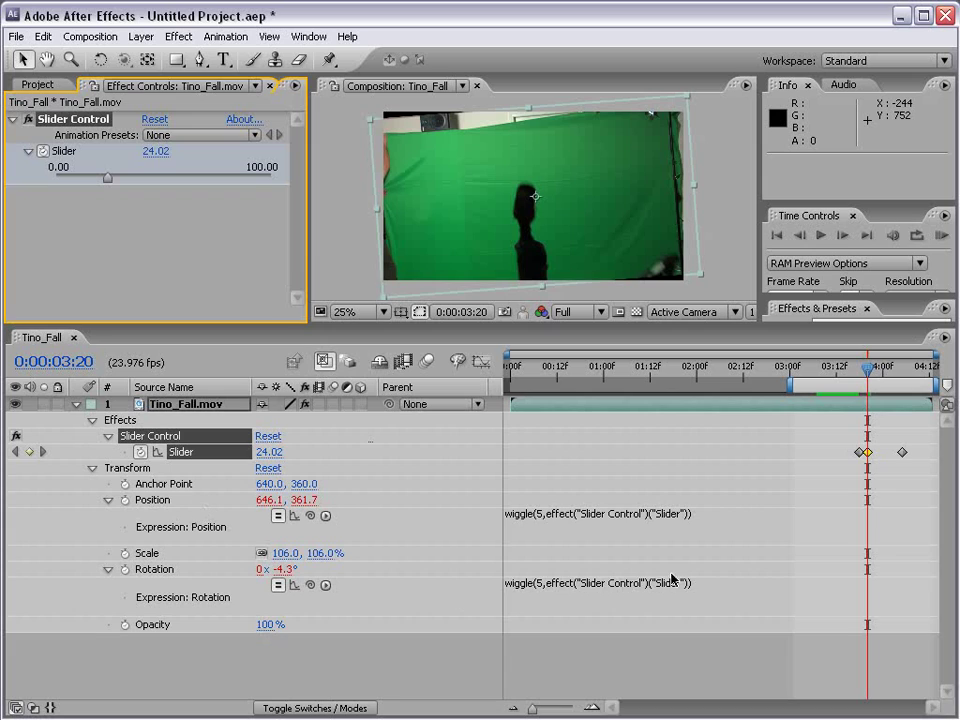
- Append /10 to the Rotation wiggle expression and scrub to 0:00:03:21 to check the reduced rotation
left_click(700, 584)
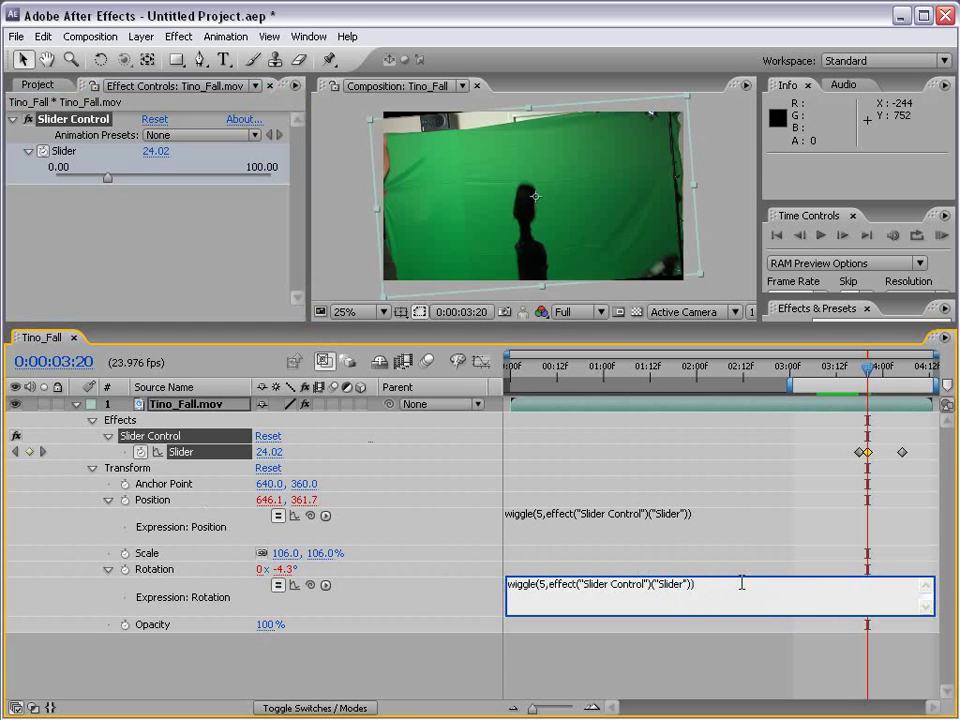
left_click(862, 437)
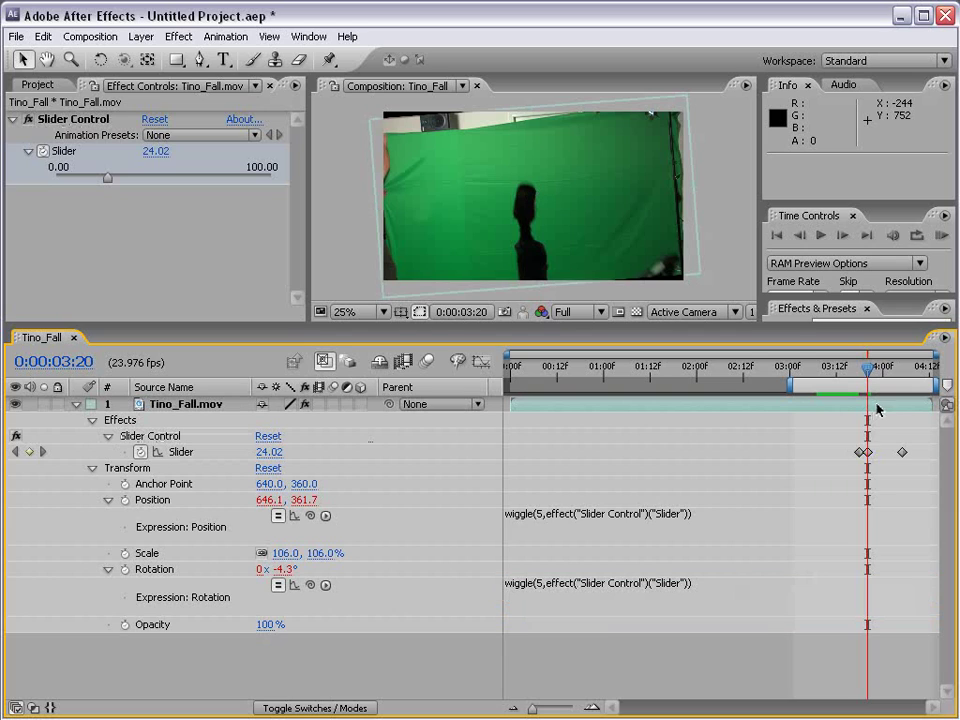
left_click(720, 583)
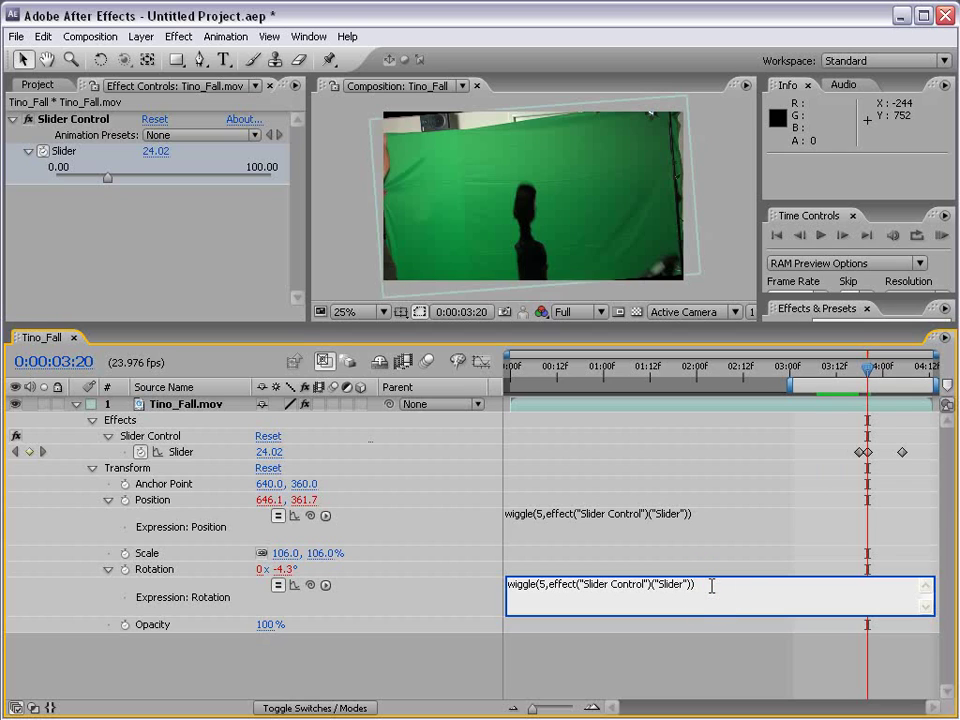
type(";;")
left_click_drag(695, 582, 466, 588)
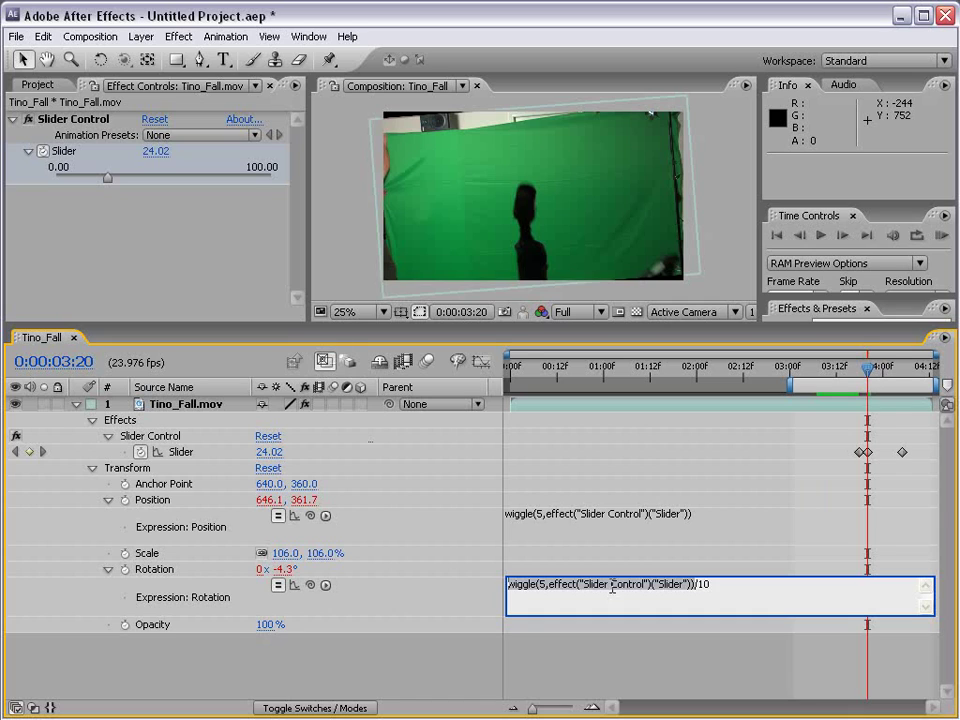
left_click(648, 651)
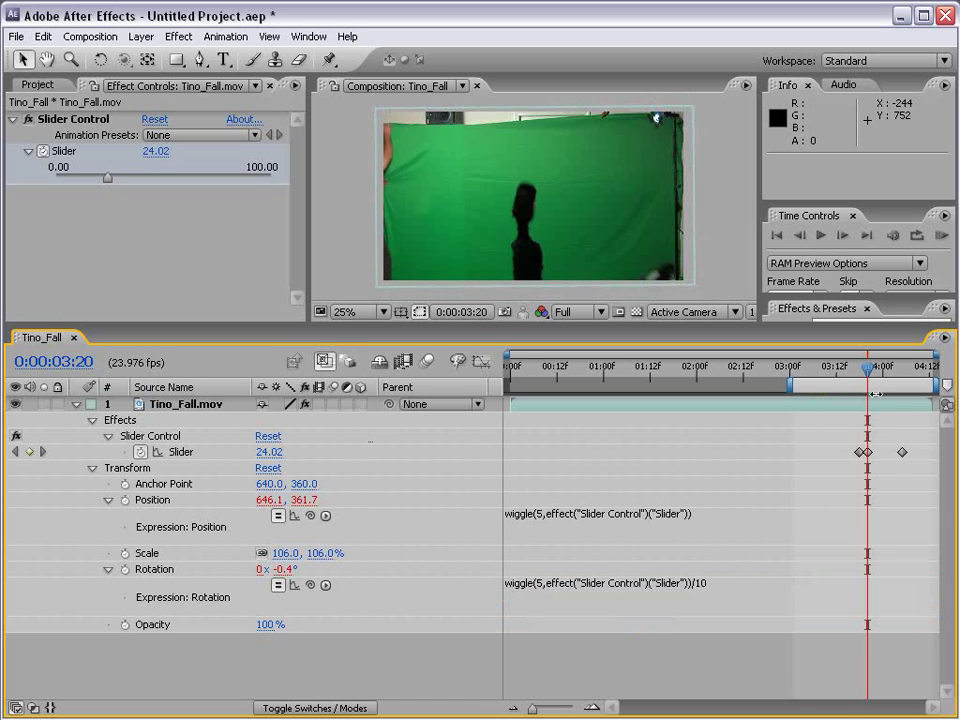
left_click_drag(850, 371, 870, 372)
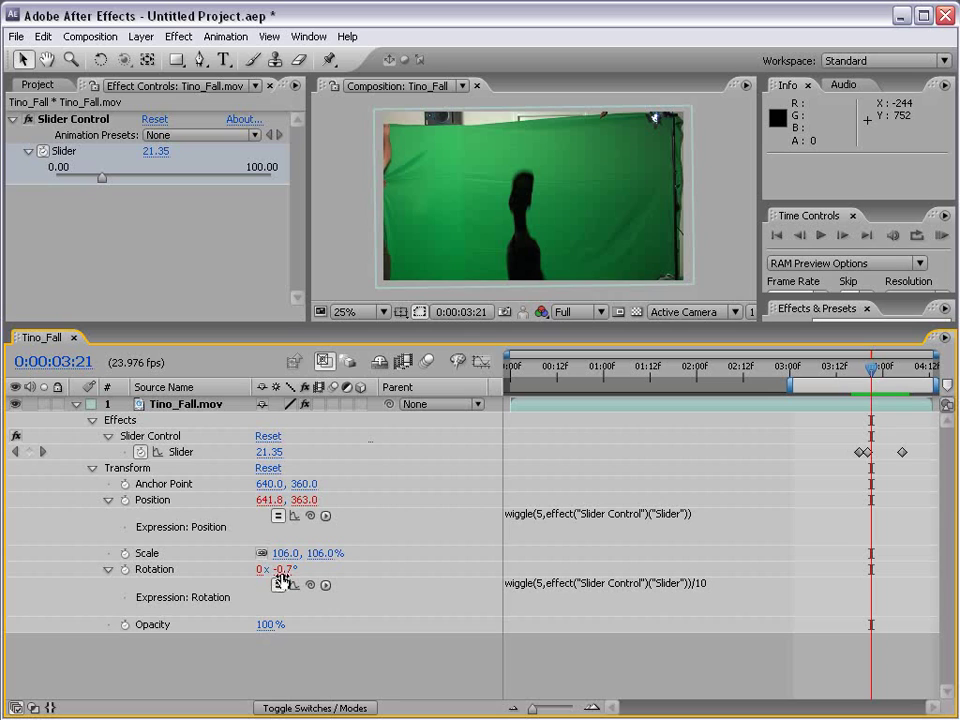
- Change the Rotation expression's divisor to 5 and scrub around 0:00:03:21 to check the shake
left_click(718, 585)
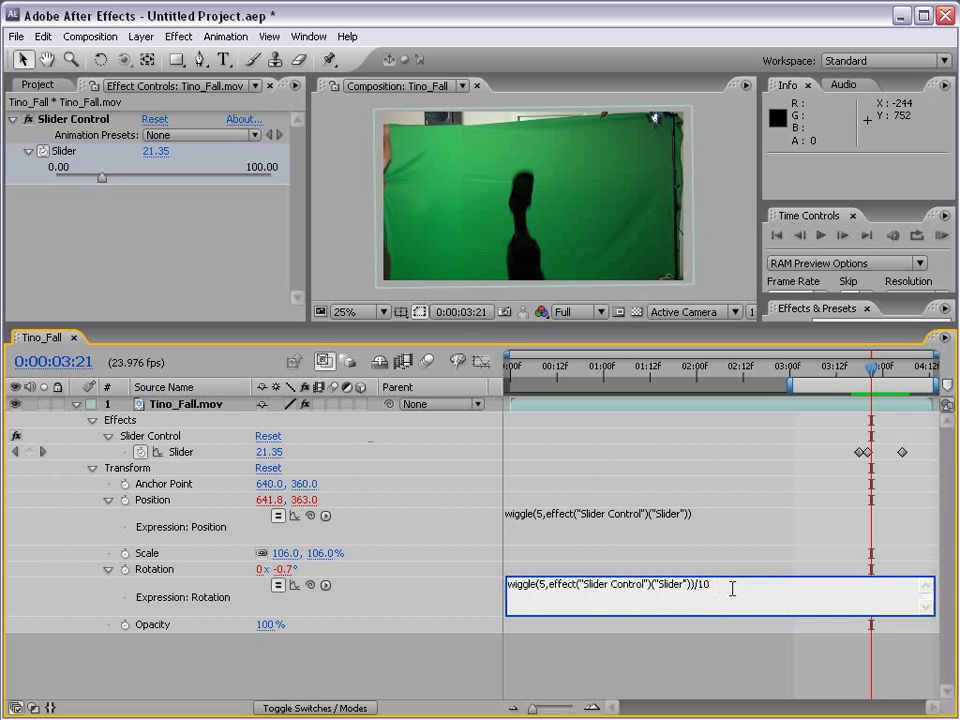
type("/5")
left_click(752, 654)
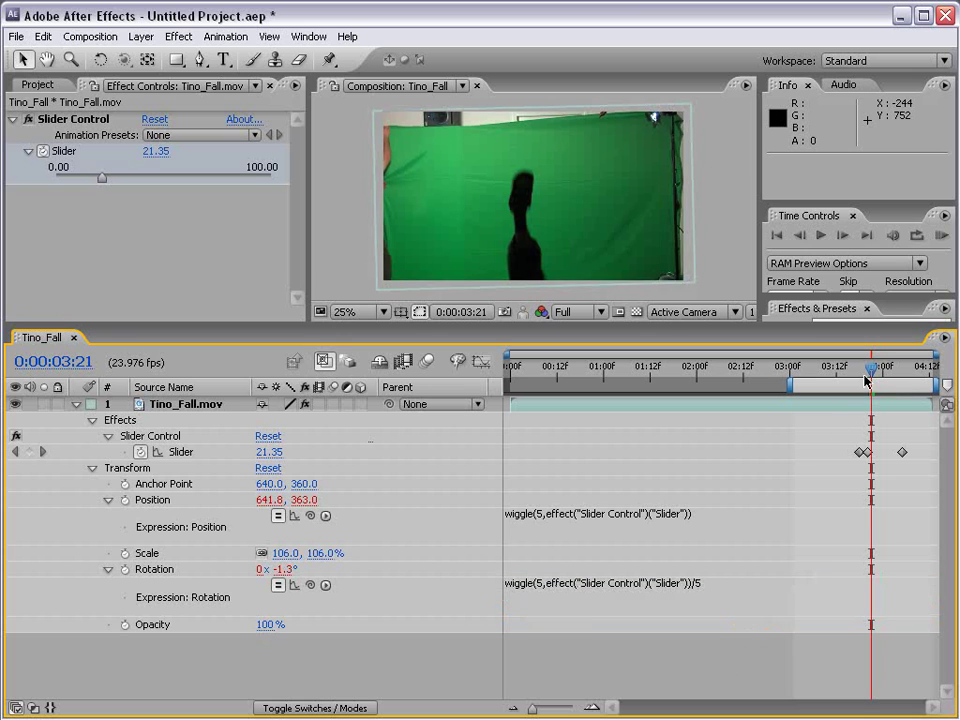
mouse_move(866, 380)
left_mouse_down()
mouse_move(890, 375)
mouse_move(858, 375)
mouse_move(881, 375)
mouse_move(870, 375)
left_mouse_up()
- Change the Rotation expression's divisor to 2 and scrub back to 0:00:03:19 to check the rotation
left_click(692, 600)
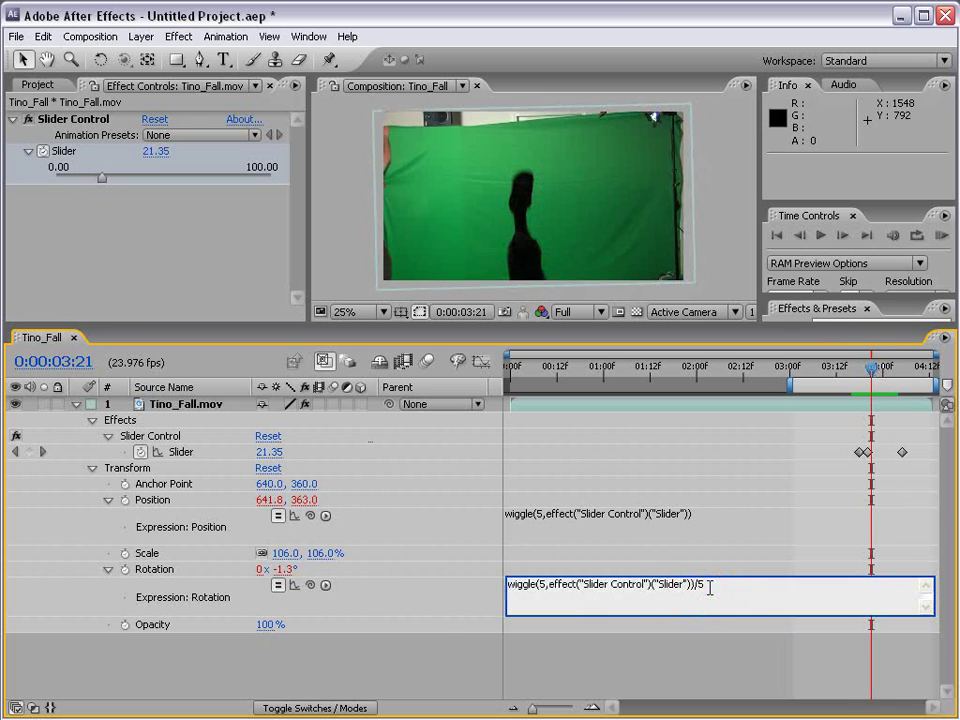
key("BackSpace")
type("2")
key("KP_Enter")
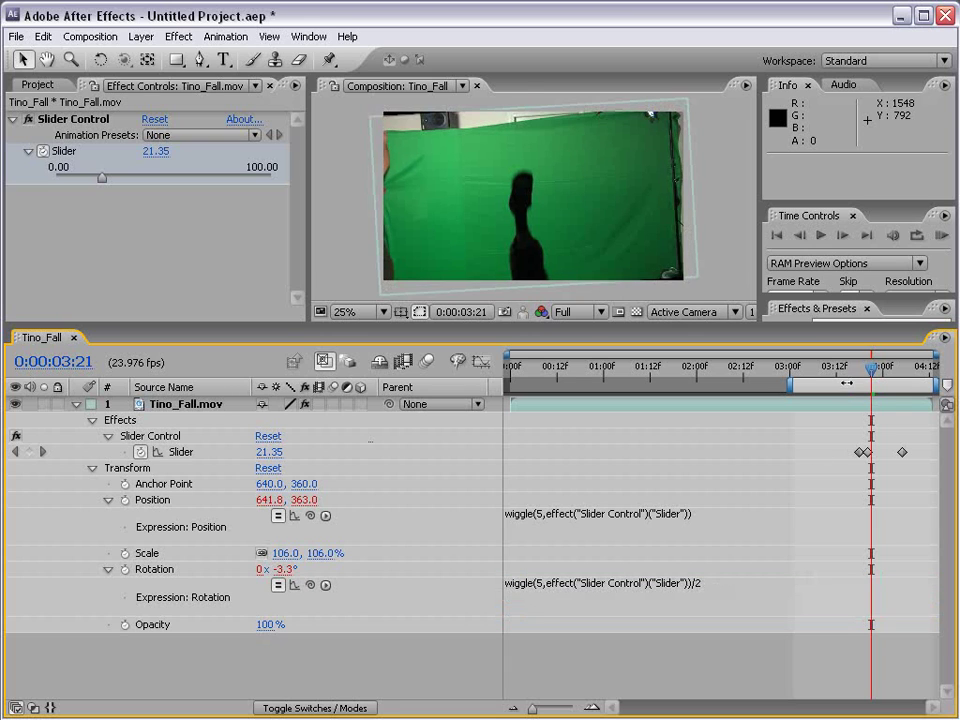
mouse_move(870, 375)
left_mouse_down()
mouse_move(858, 375)
mouse_move(891, 375)
mouse_move(863, 375)
left_mouse_up()
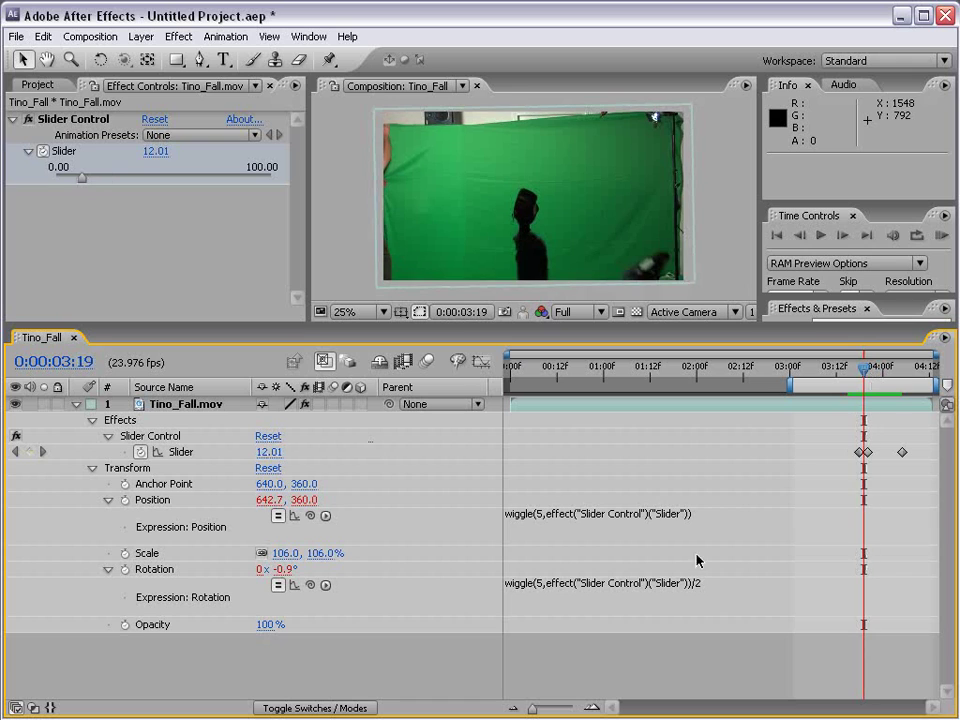
- Change the Rotation expression's divisor to 3, scrub to 0:00:03:15 and run a RAM preview of the shake
left_click(701, 582)
key("BackSpace")
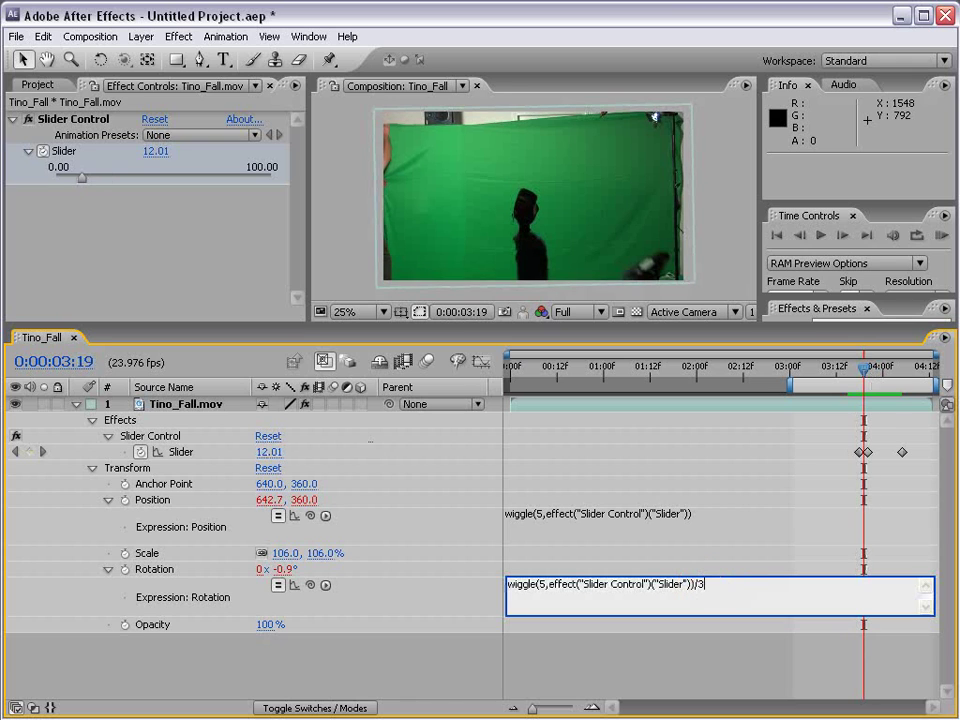
left_click_drag(827, 372, 847, 372)
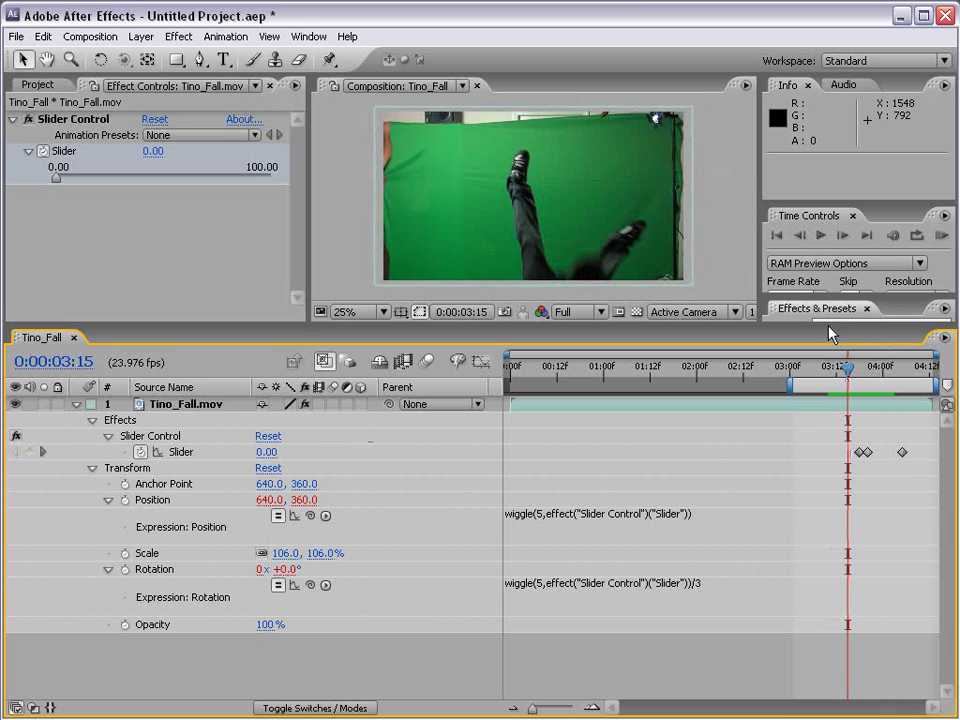
left_click(941, 236)
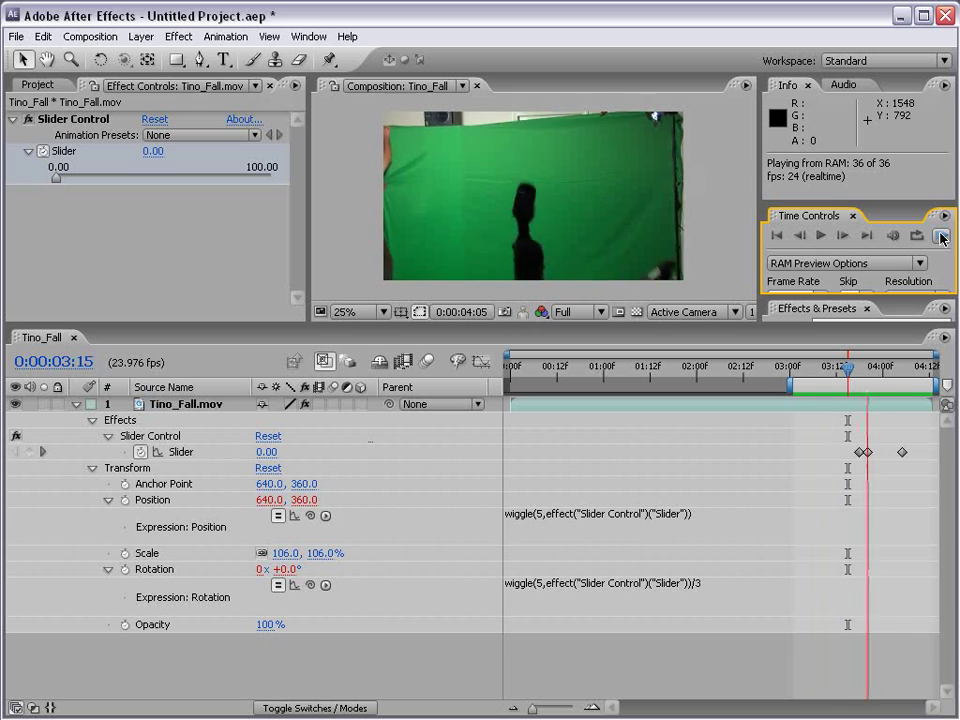
left_click(745, 652)
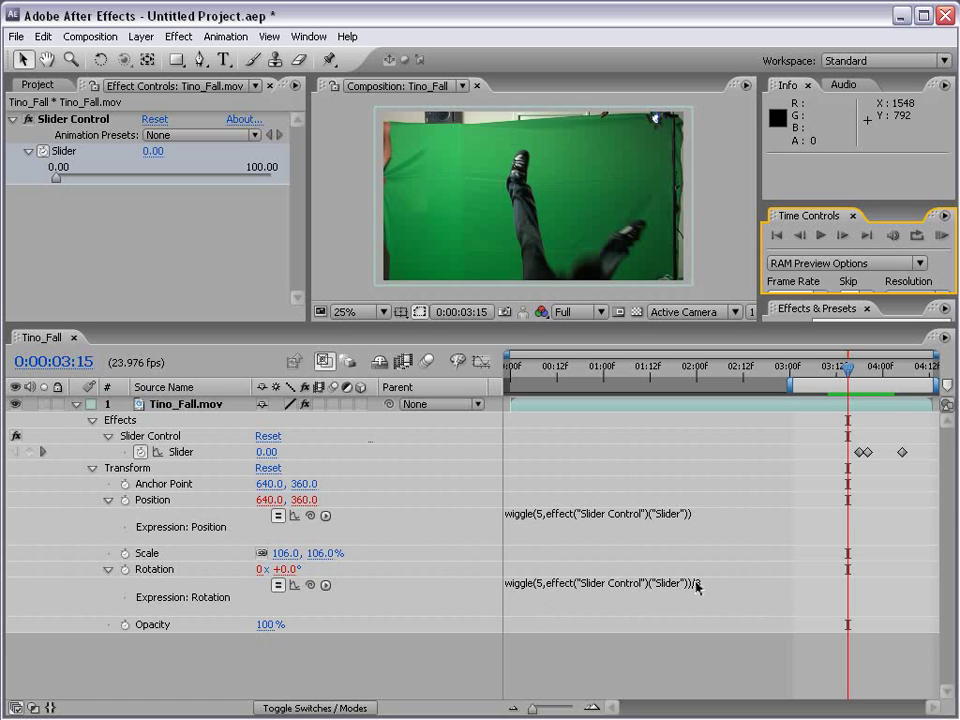
- Set the frequency in the Rotation wiggle expression to 12 and run a RAM preview of the shake
left_click(543, 583)
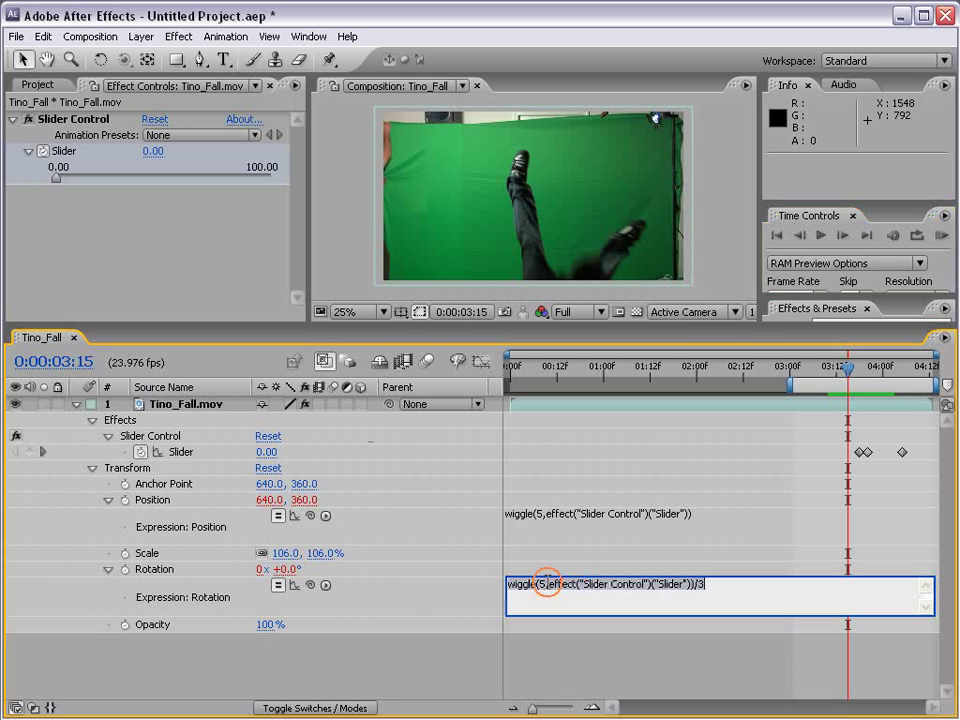
double_click(541, 584)
type("12")
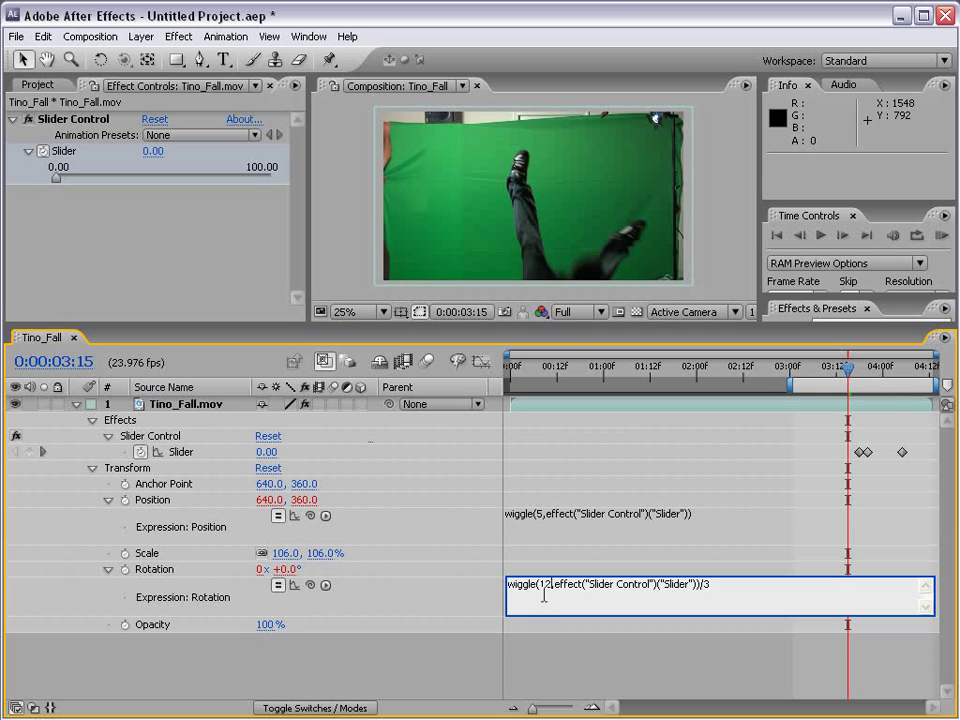
left_click(621, 656)
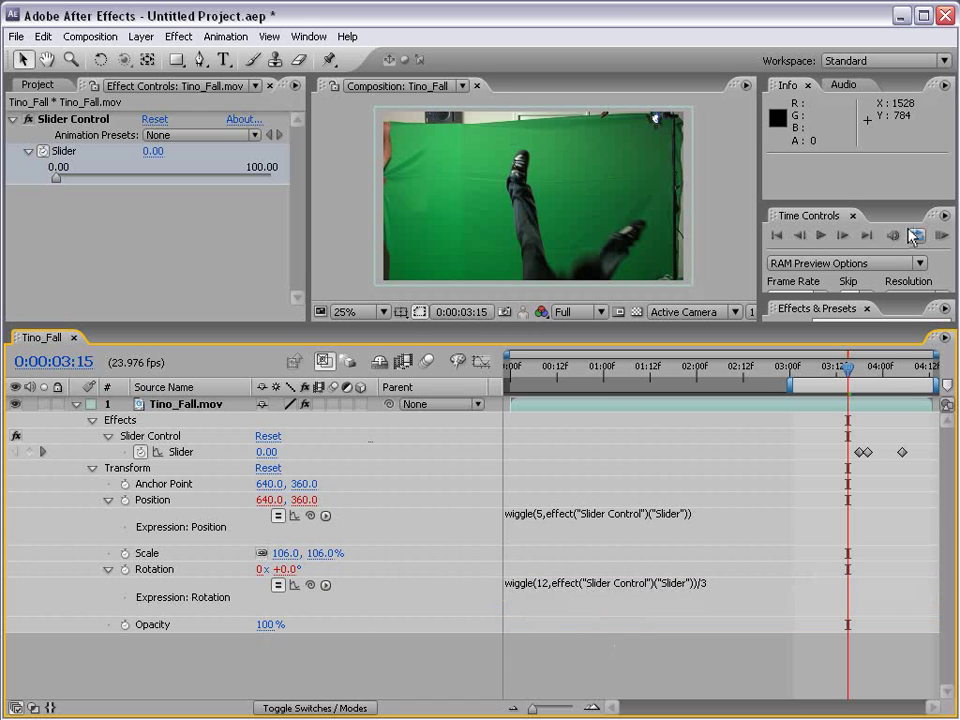
left_click(940, 238)
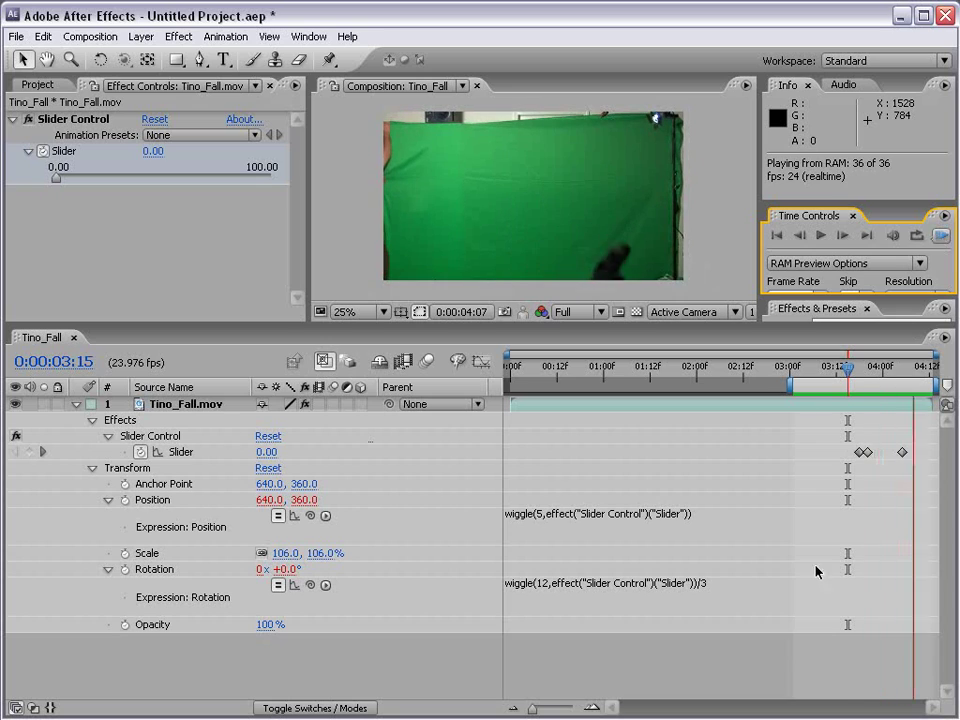
left_click(684, 514)
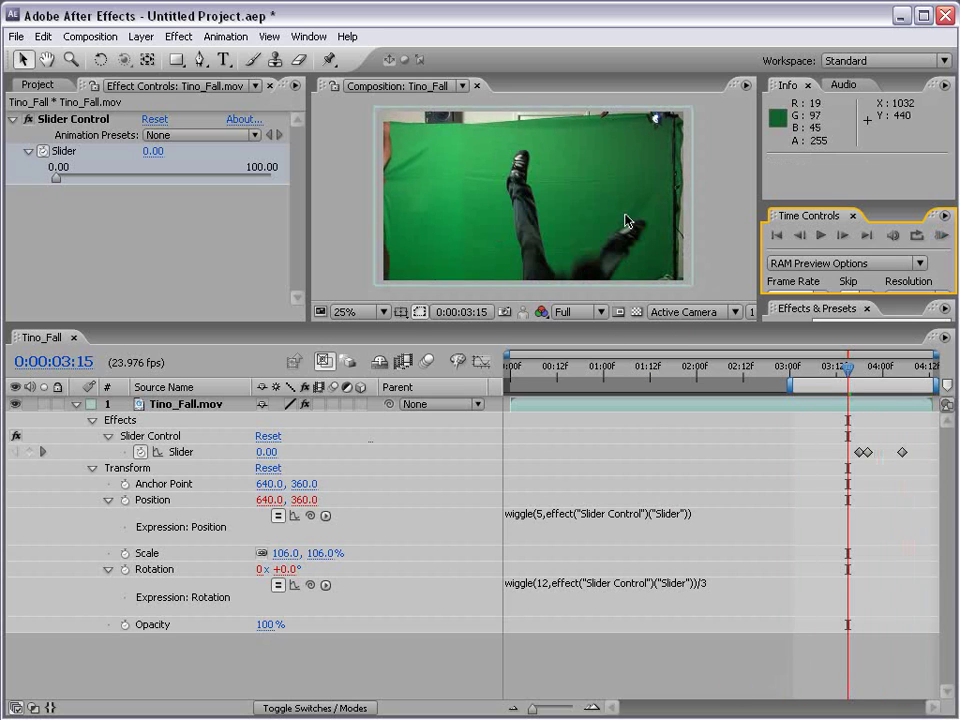
- Set the frequency in the Rotation wiggle expression back to 5
left_click(561, 583)
left_click_drag(553, 584, 541, 584)
type("5")
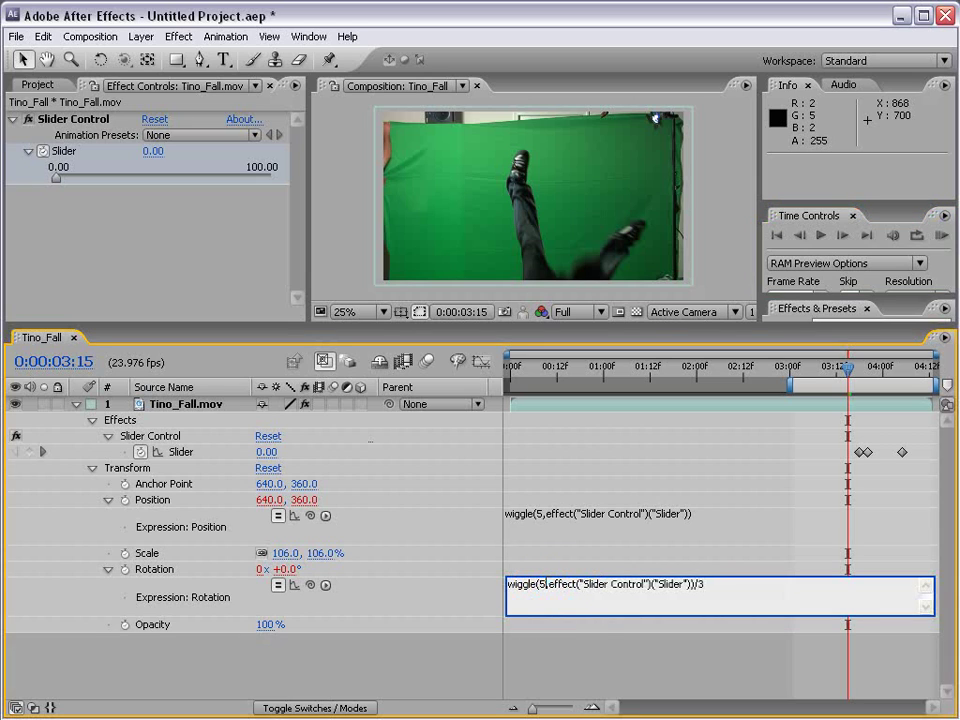
left_click(596, 653)
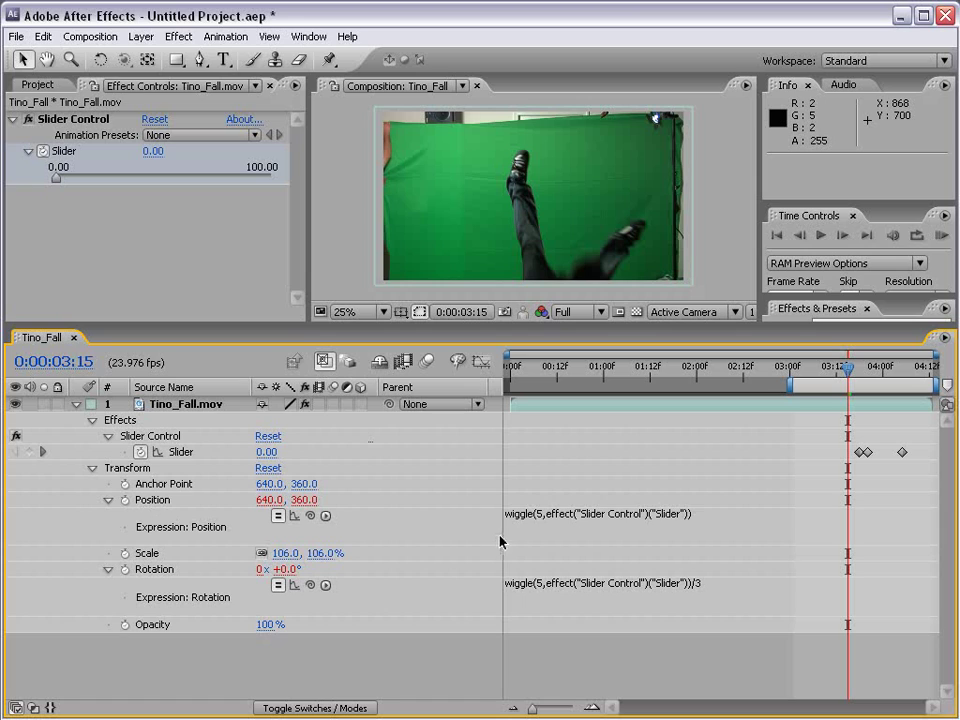
- Set the frequency in the Position wiggle expression to 12 and run a RAM preview of the shake
left_click(561, 517)
left_click(561, 514)
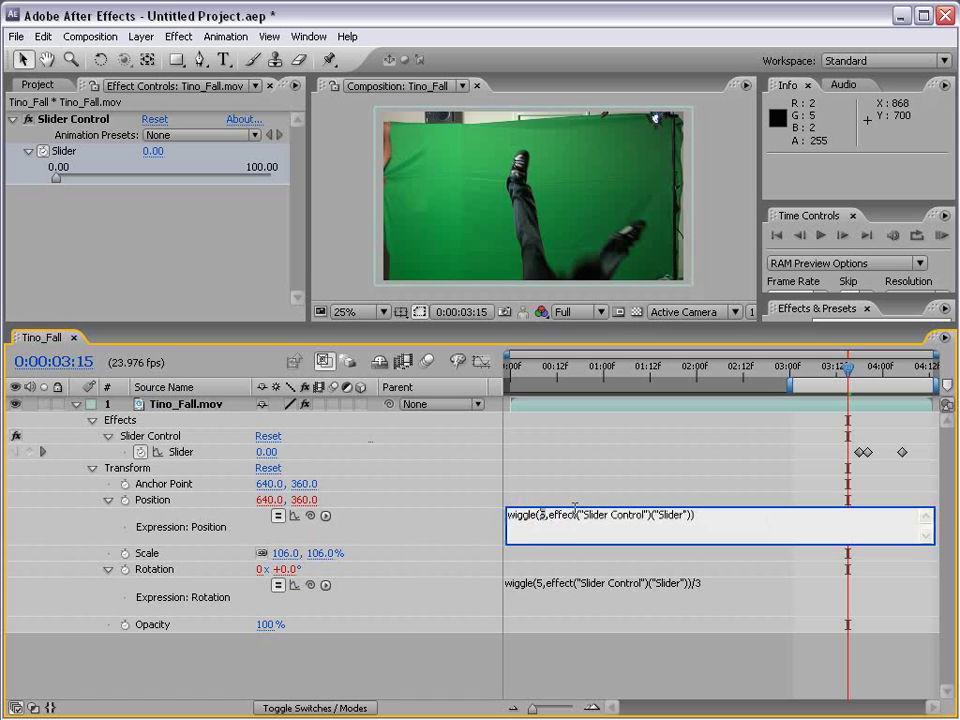
type("12")
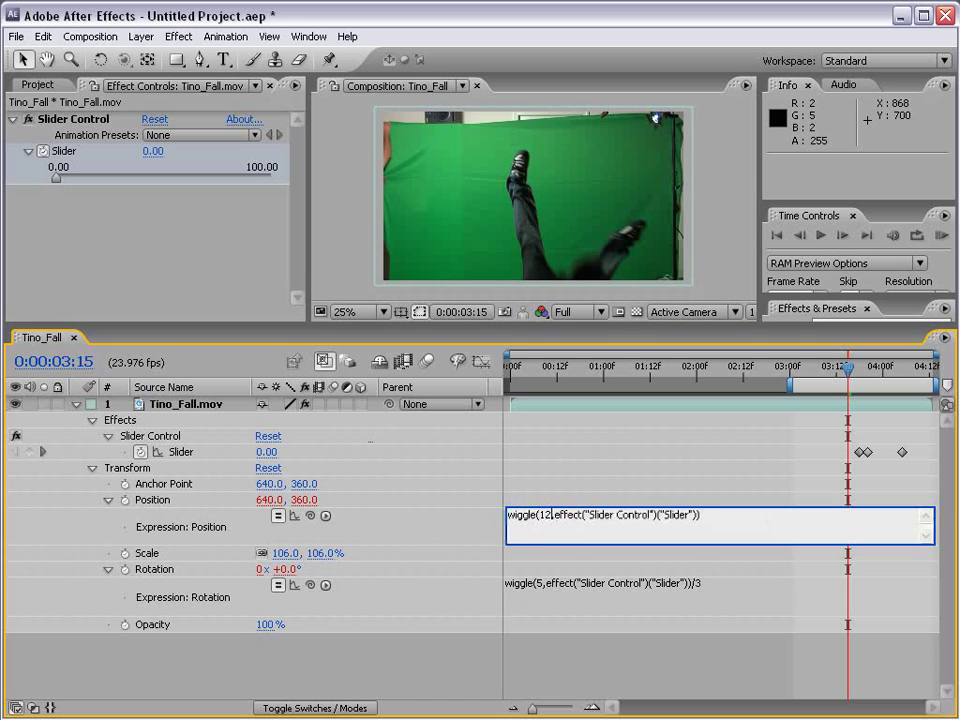
left_click(573, 502)
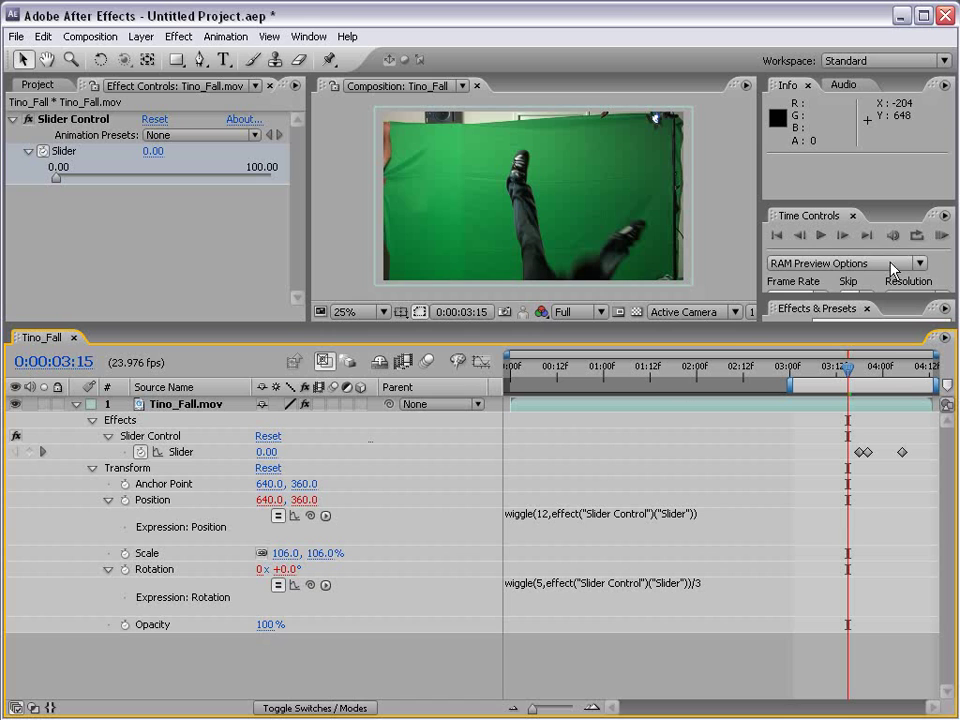
left_click(942, 238)
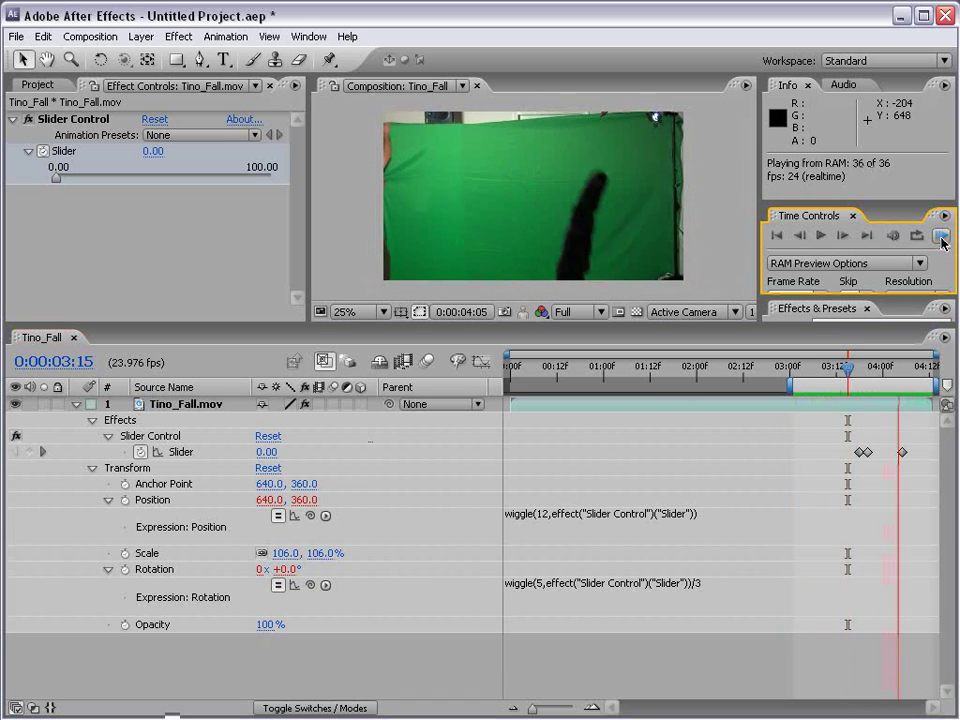
left_click(666, 665)
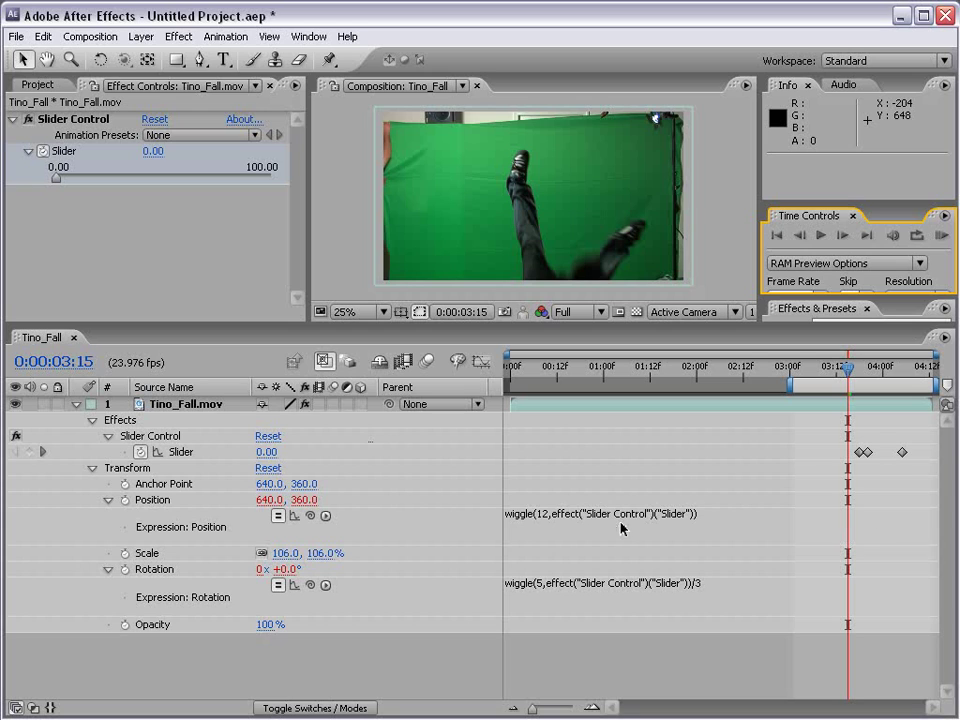
- Set the Slider keyframe at 0:00:03:20 to 62.01, run a RAM preview and scrub to 0:00:03:23 to check the shake
left_click(866, 374)
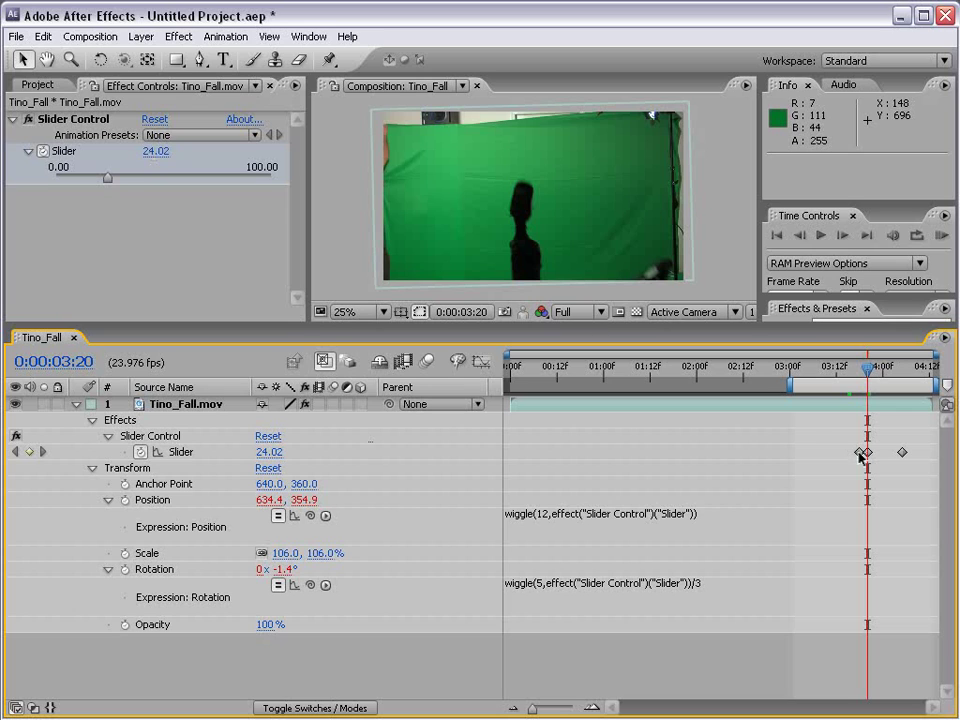
left_click_drag(107, 179, 189, 180)
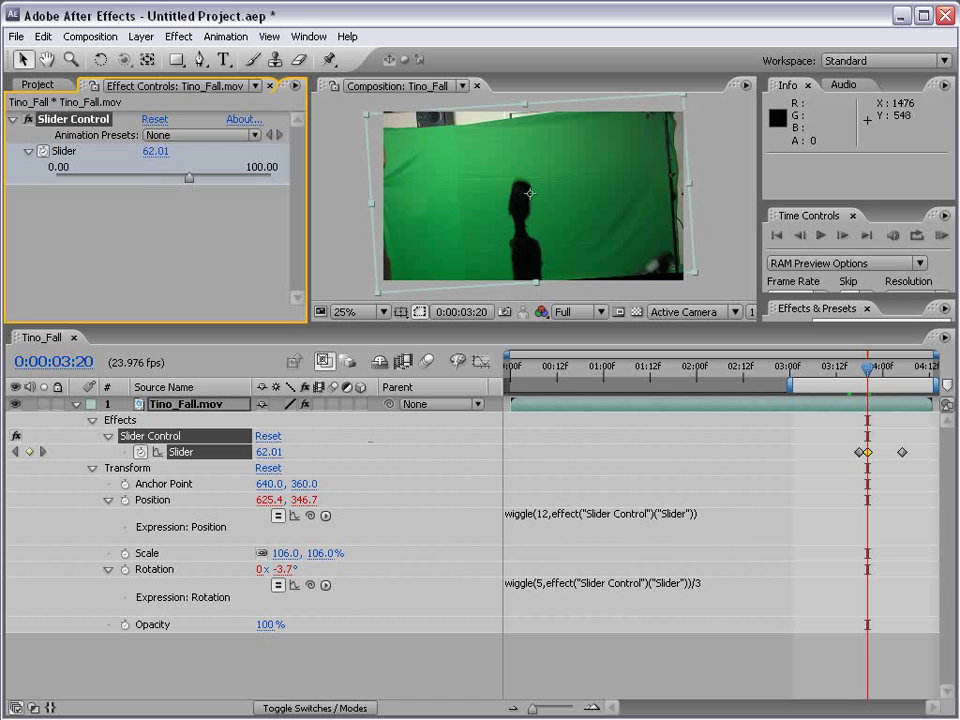
left_click(945, 236)
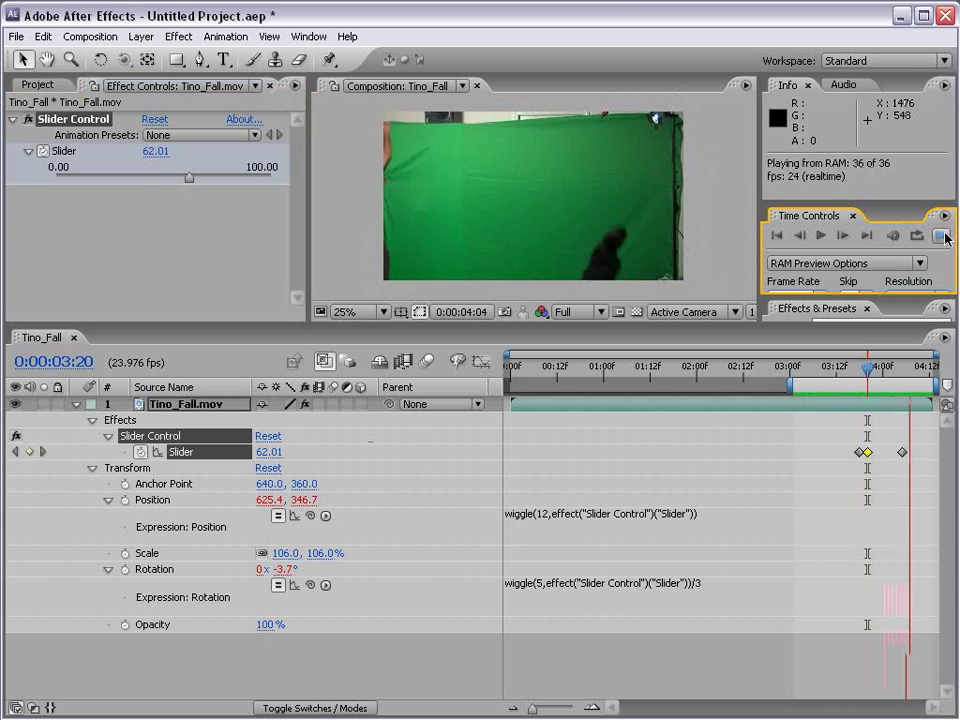
left_click(945, 237)
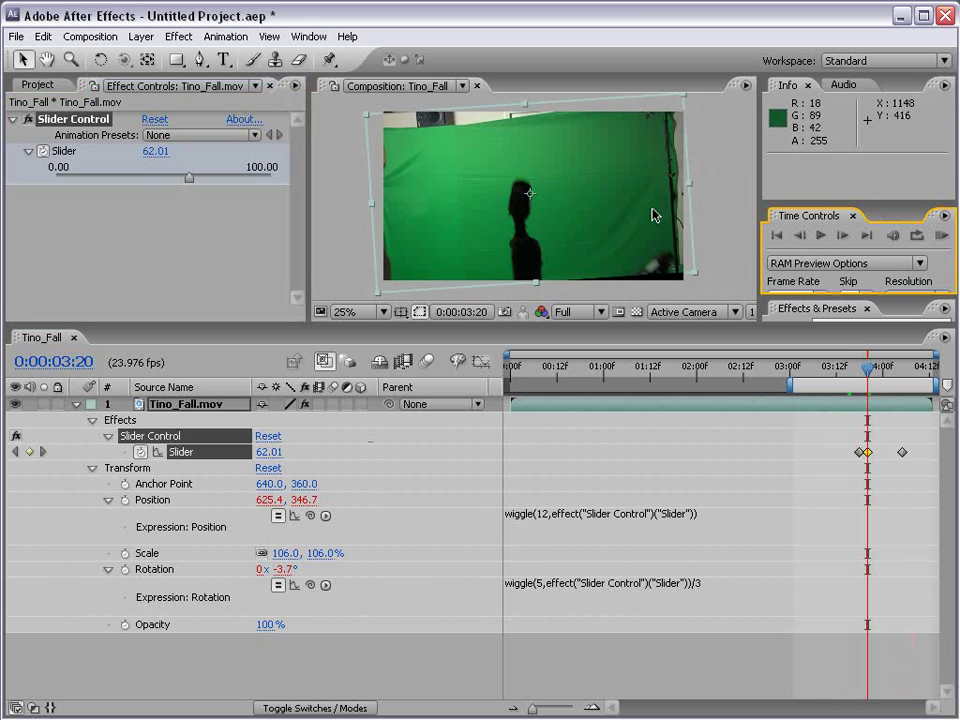
left_click_drag(852, 375, 879, 371)
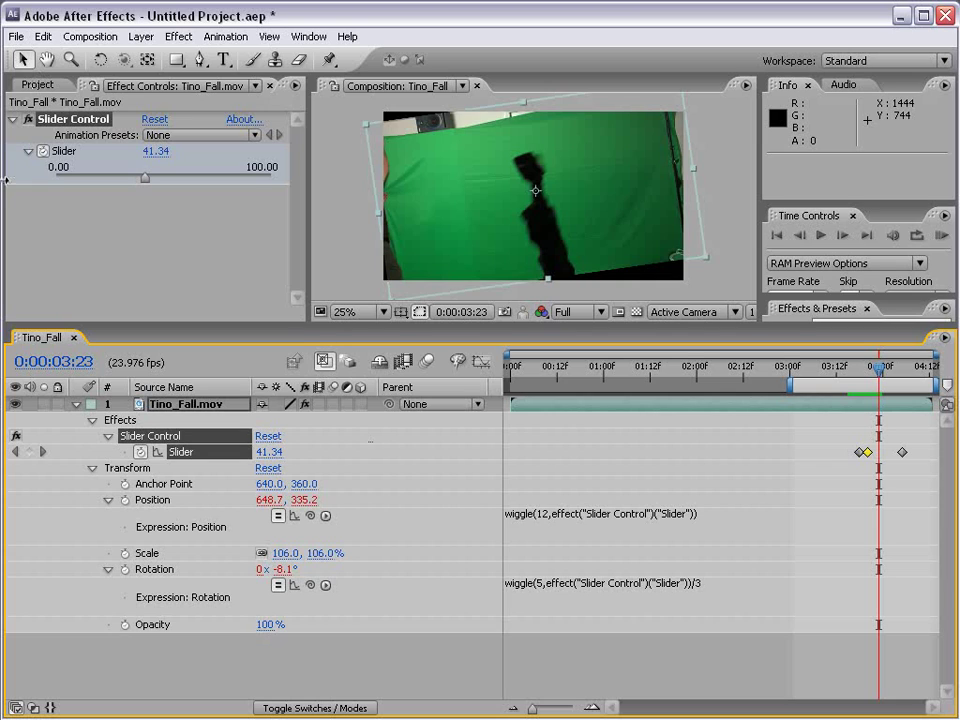
left_click(711, 643)
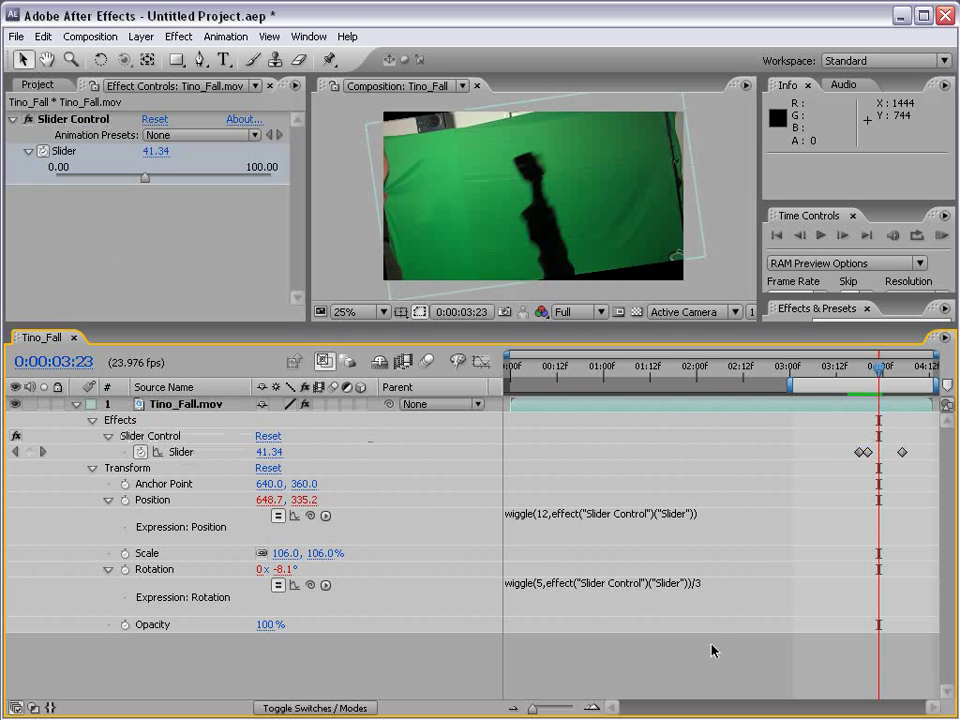
- Replace the /3 in the Rotation expression with *2 and scrub back to 0:00:03:17 to check the rotation
left_click(720, 587)
left_click(724, 587)
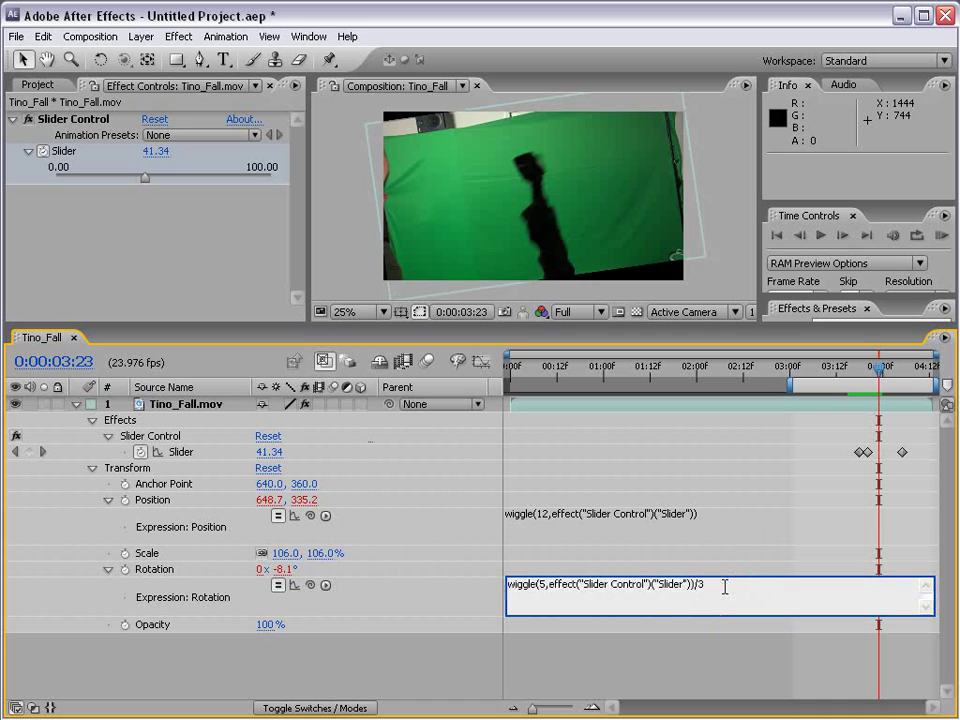
key("BackSpace")
key("BackSpace")
type("*2")
left_click(702, 667)
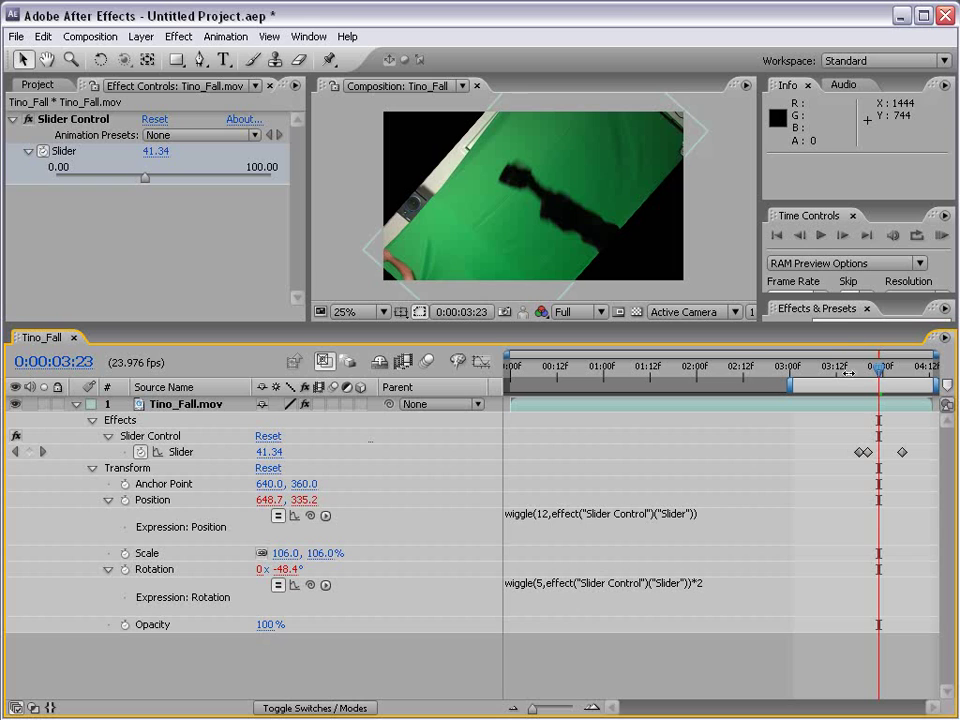
mouse_move(848, 372)
left_mouse_down()
mouse_move(880, 372)
mouse_move(858, 374)
left_mouse_up()
- Replace the multiplier at the end of the Rotation wiggle expression with /2
left_click(693, 583)
left_click(706, 583)
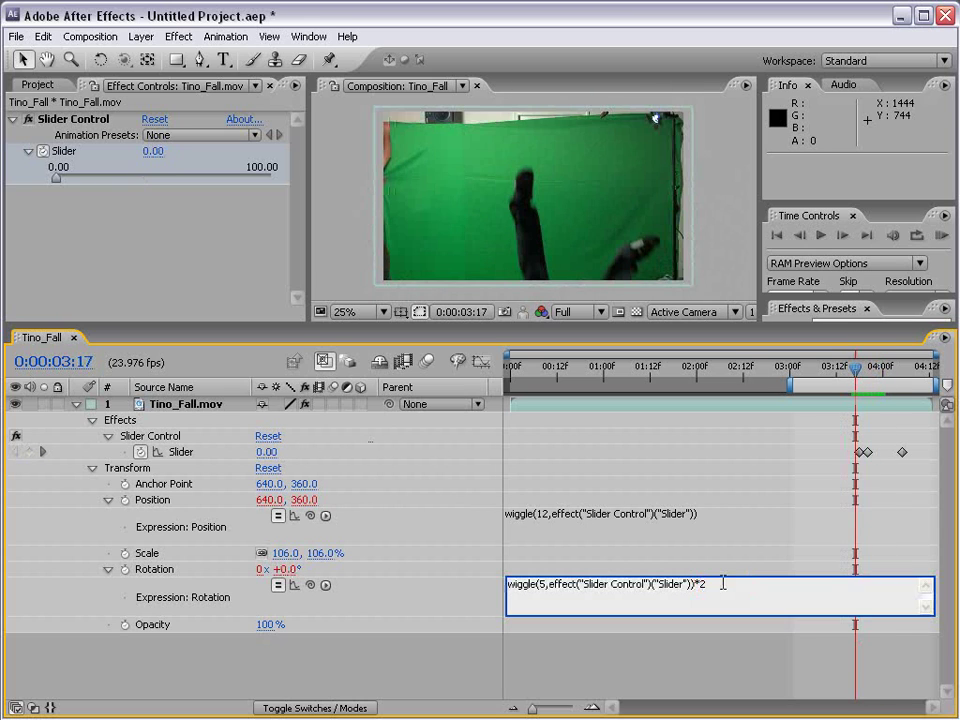
key("BackSpace")
key("BackSpace")
type("/2")
left_click(612, 656)
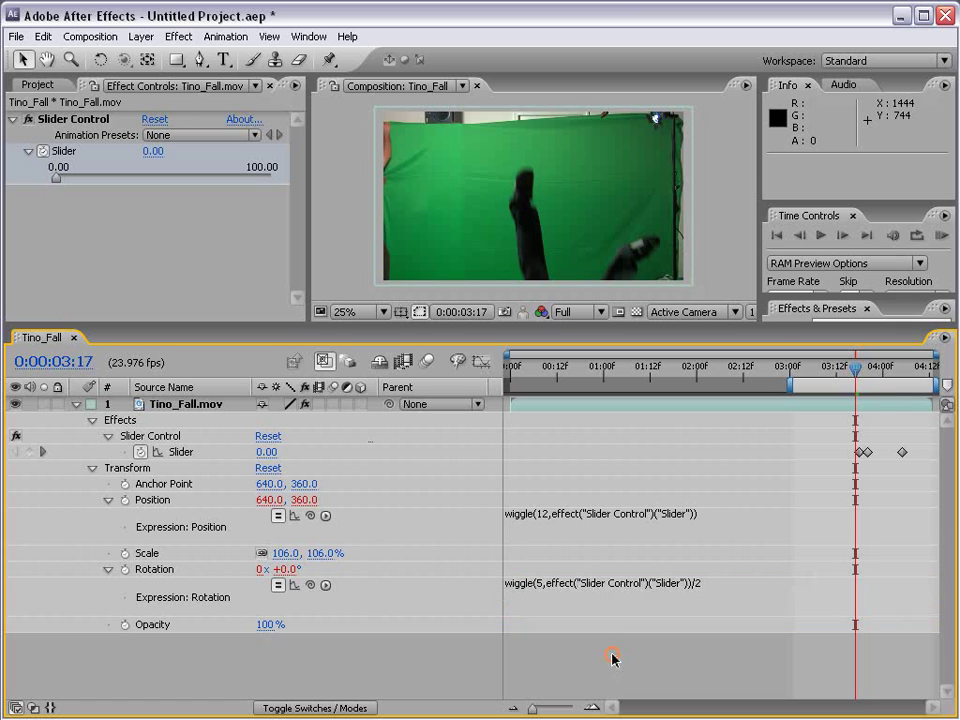